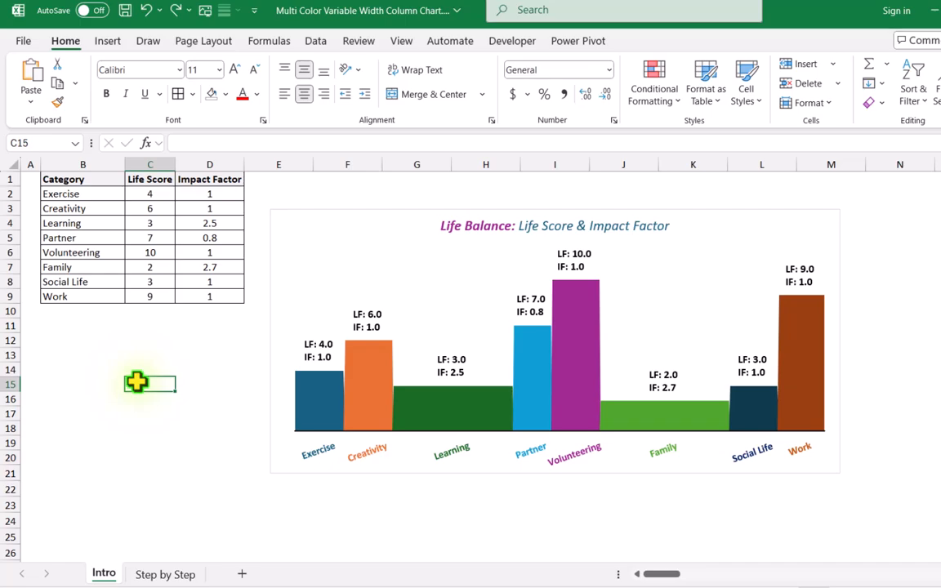
Step: Set the Life Score of Exercise to 8 on the Intro sheet and open its Impact Factor cell for editing
left_click(140, 194)
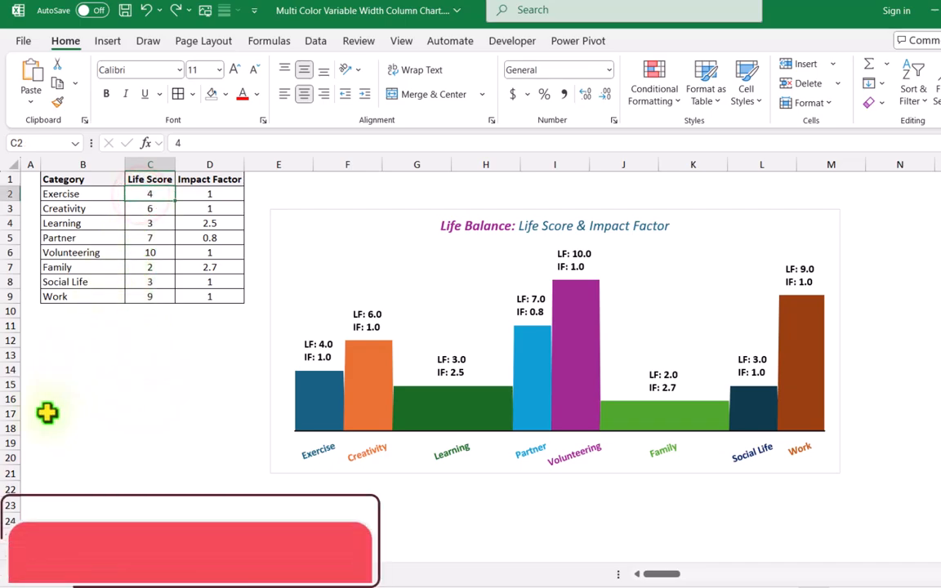
type("8")
key("Return")
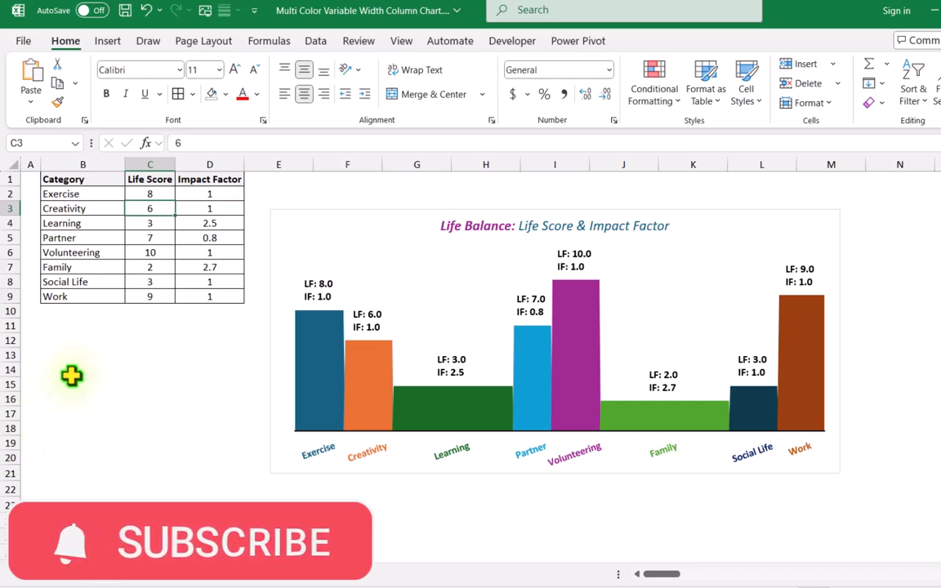
left_click(191, 193)
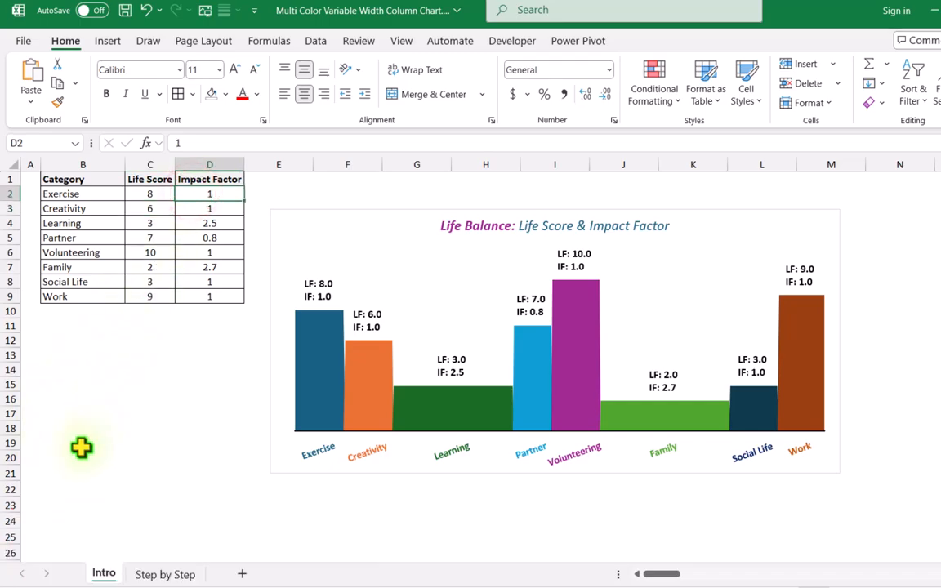
key("F2")
key("Return")
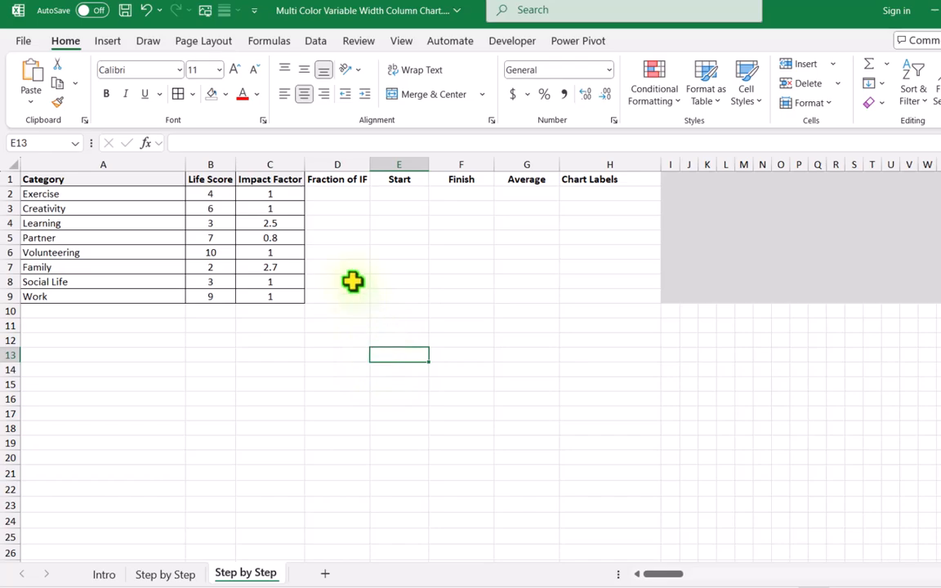
Step: Enter the formula =C2/SUM($C$2:$C$9) for Exercise's Fraction of IF in cell D2
left_click(355, 196)
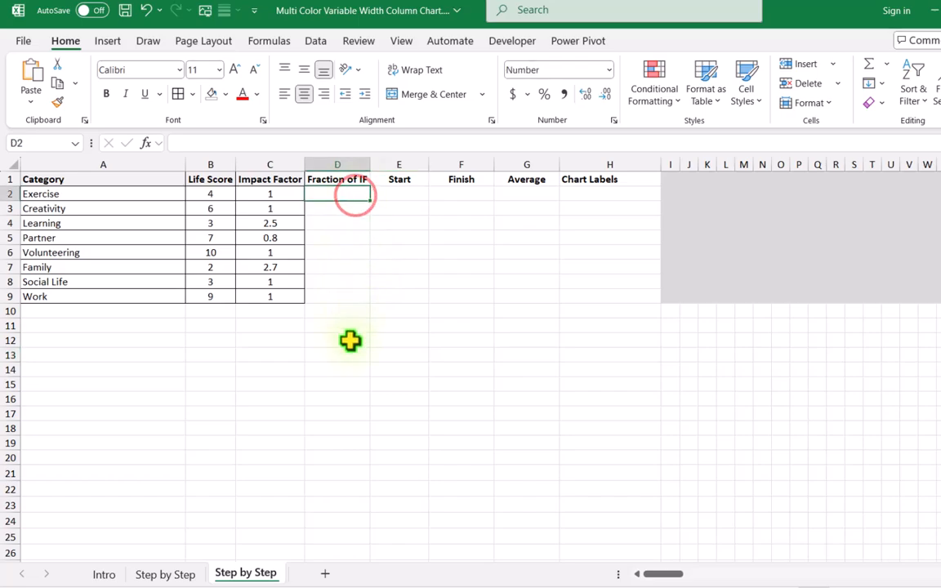
type("=")
left_click(281, 192)
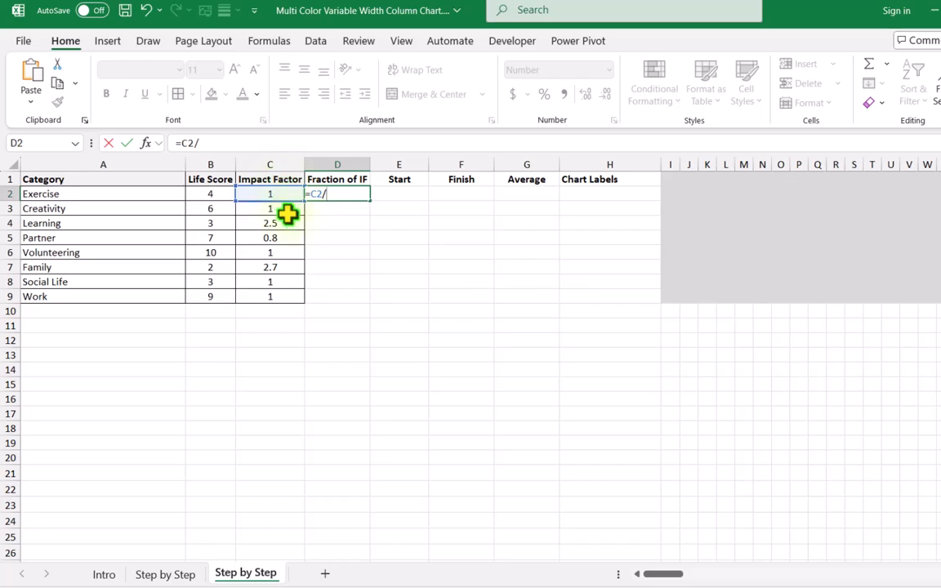
type("/sum")
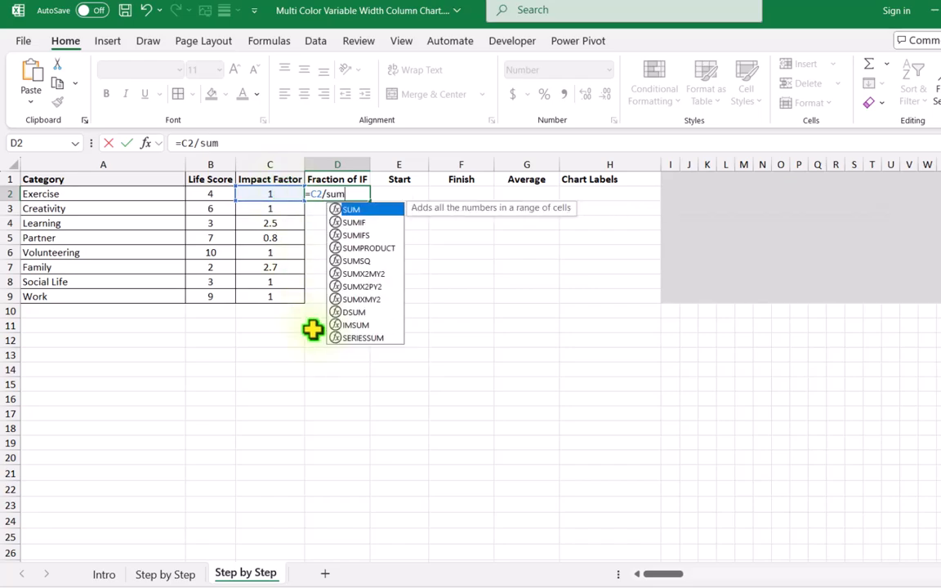
type("(")
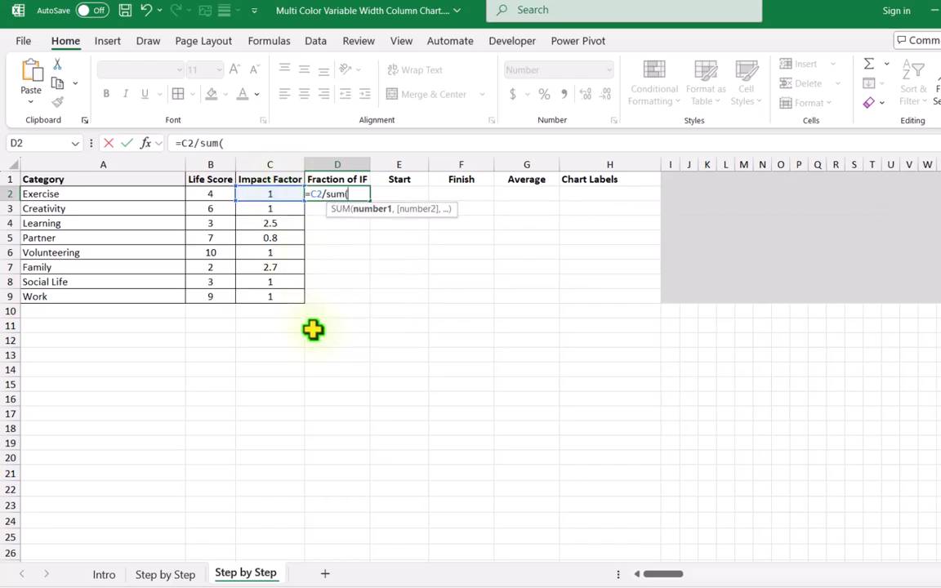
left_click_drag(278, 193, 290, 292)
key("F4")
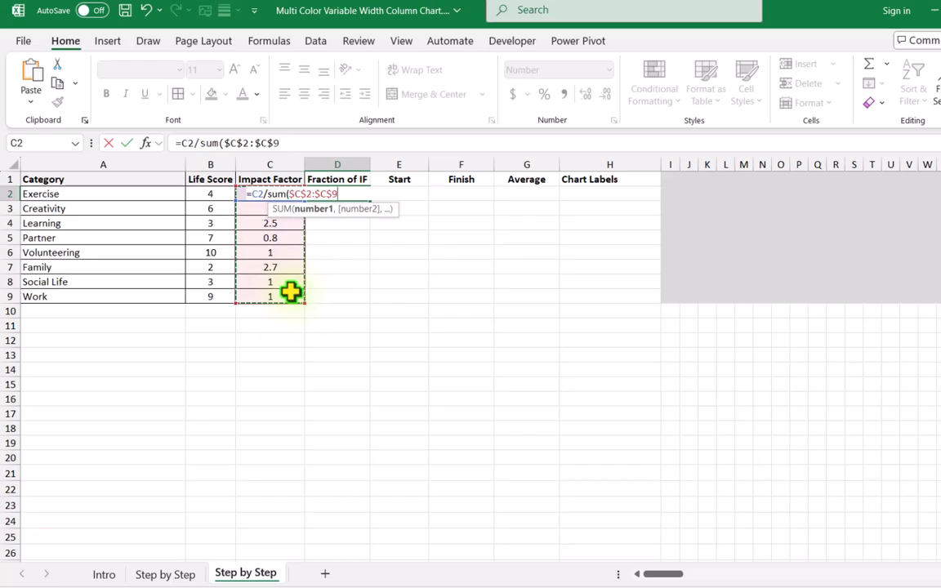
key("Return")
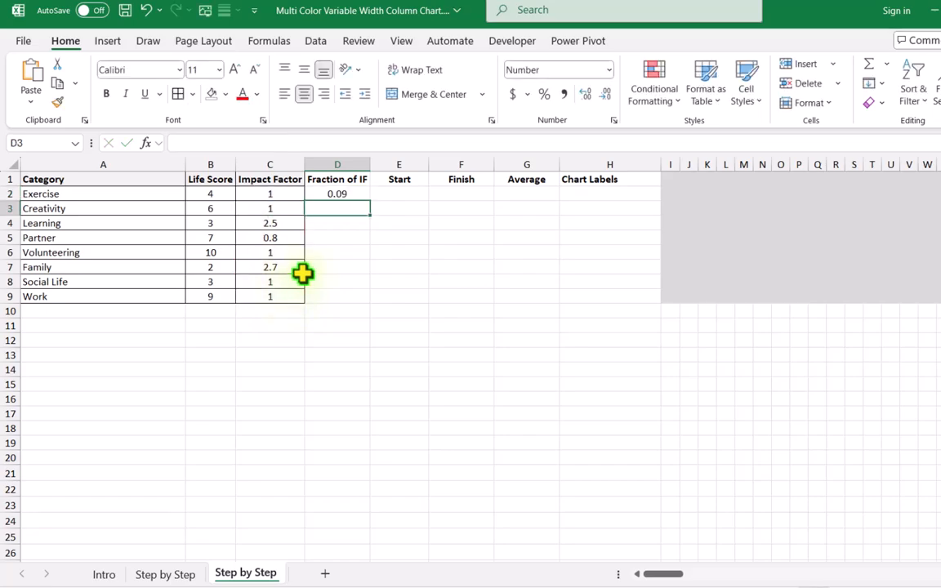
Step: Fill the Fraction of IF formula down to D9 and enter 0 as the first Start value in E2
left_click(357, 190)
left_click_drag(366, 200, 373, 303)
left_click(362, 353)
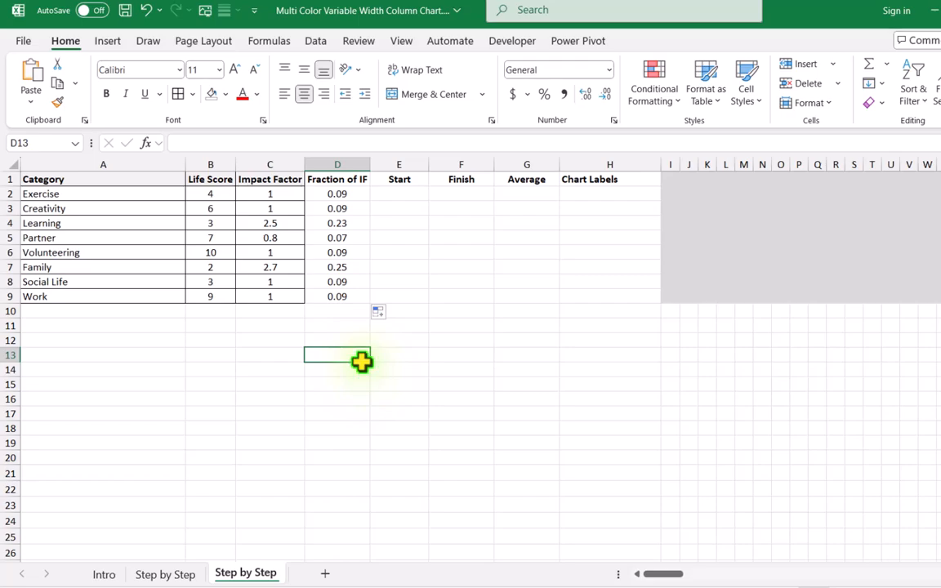
left_click(419, 192)
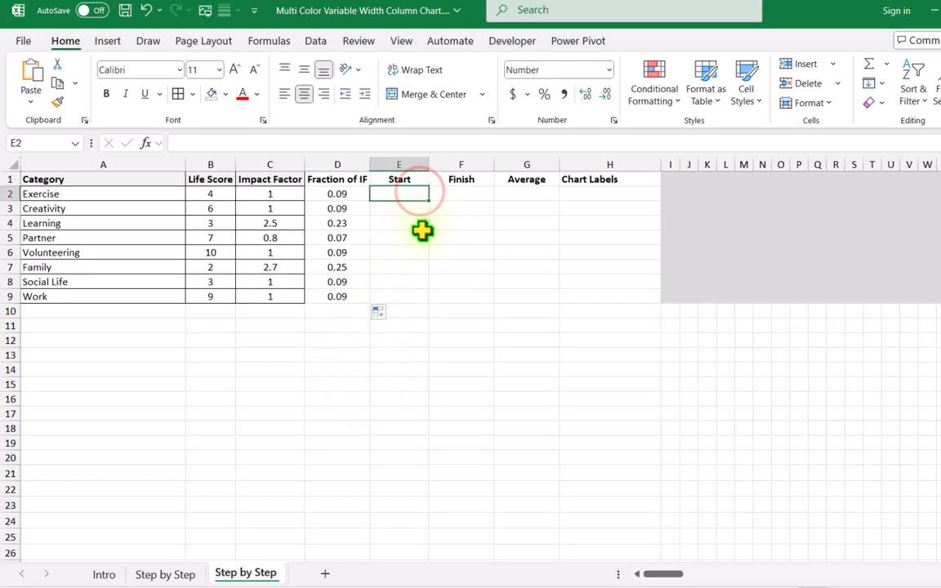
type("0")
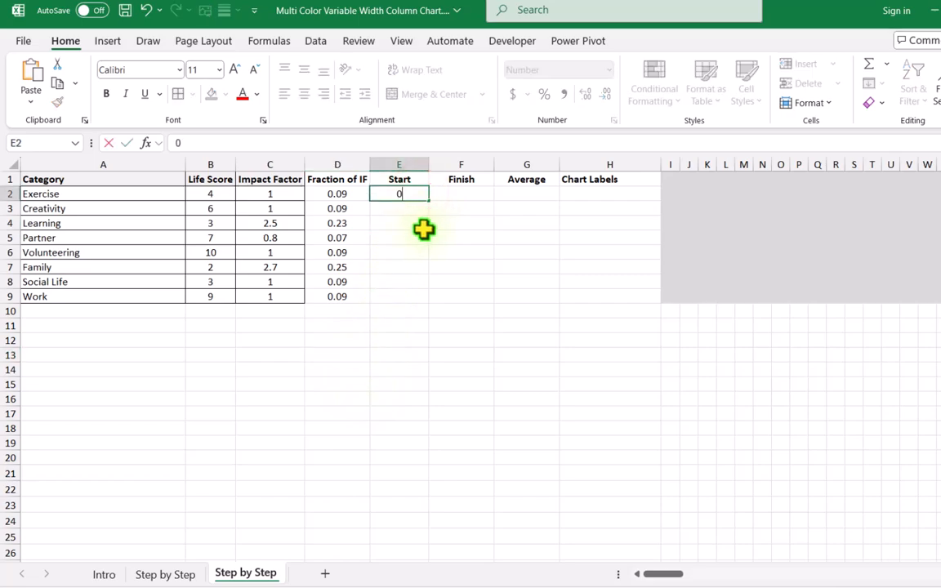
Step: Enter the formula =360*SUM($D$2:D2) in F2 as the first Finish value, with only the range's first reference absolute
left_click(460, 194)
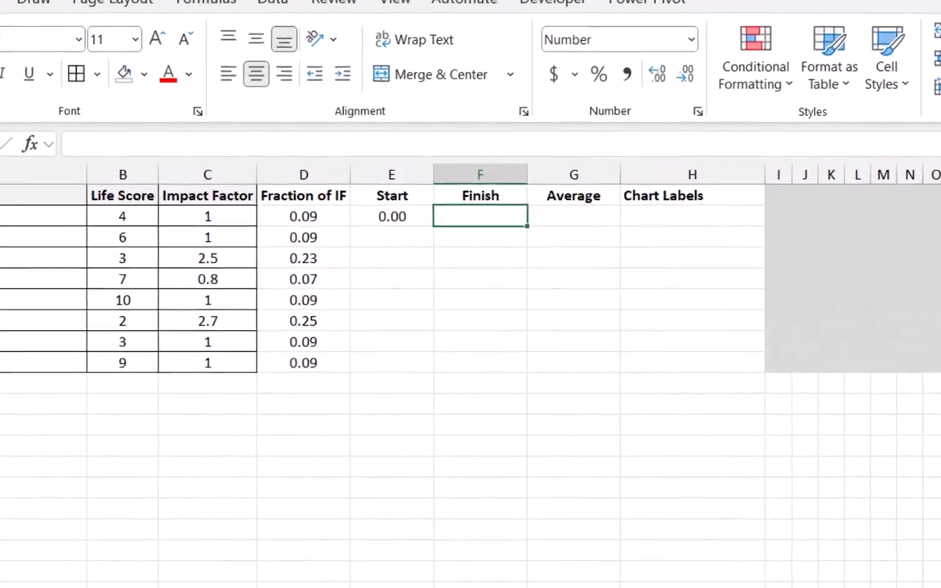
type("=360*")
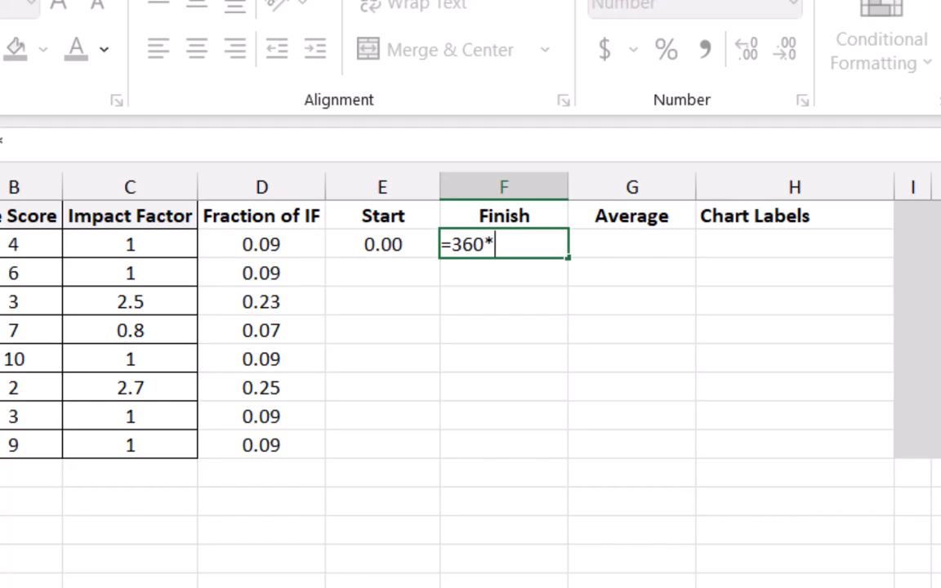
type("sum(")
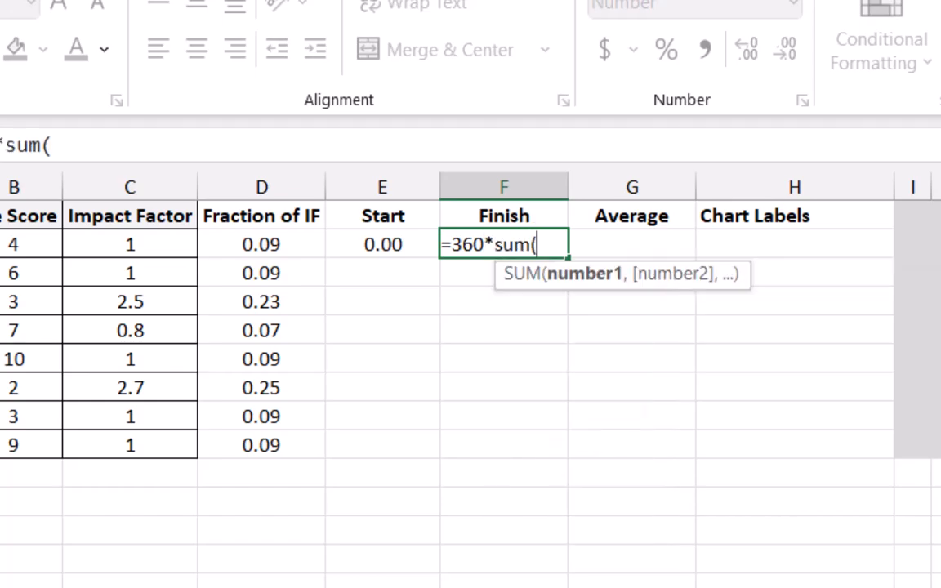
left_click(279, 245)
type(":")
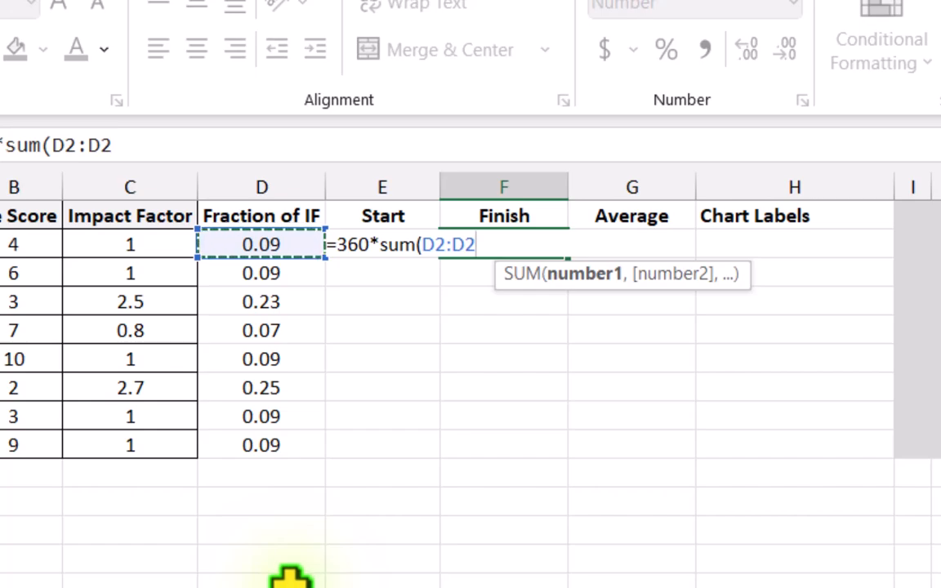
double_click(432, 245)
key("F4")
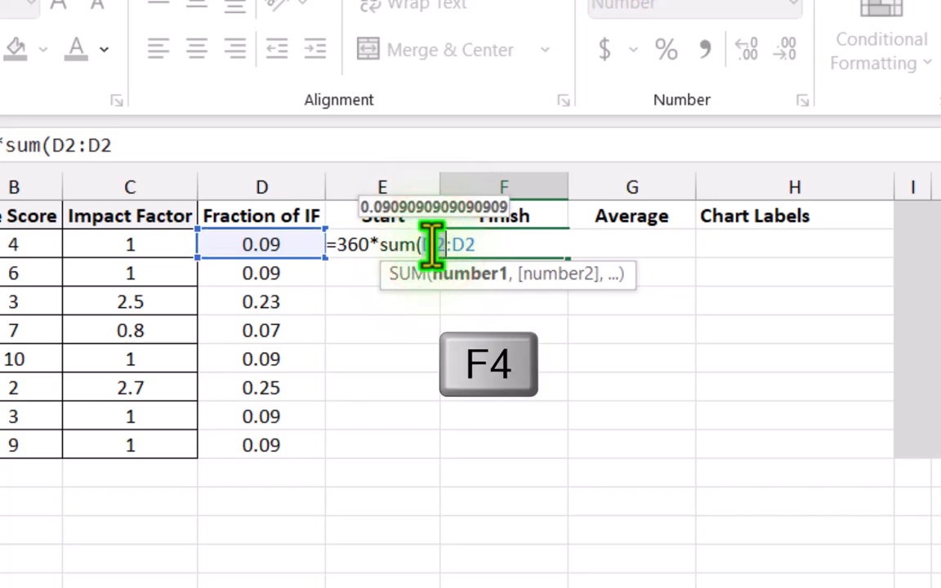
key("F4")
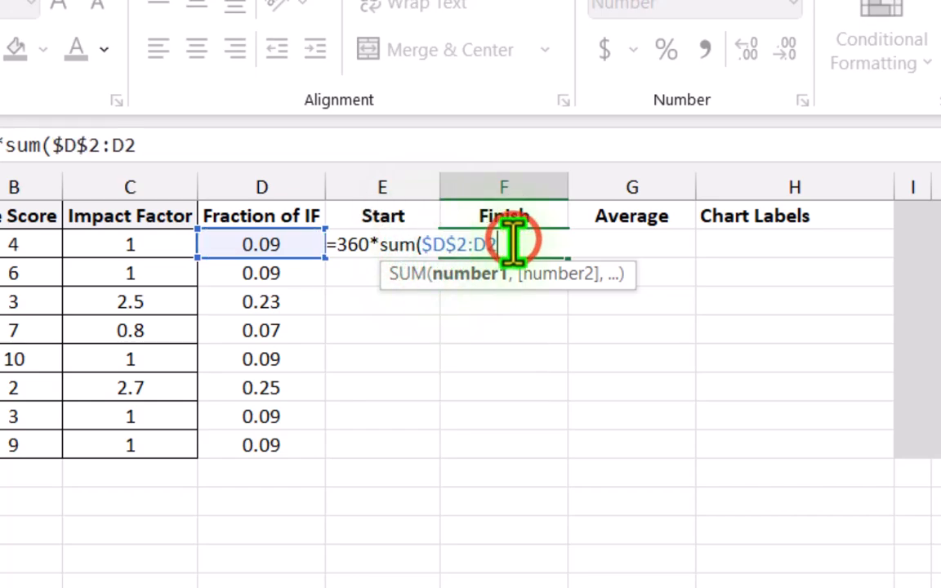
left_click(509, 245)
type(")")
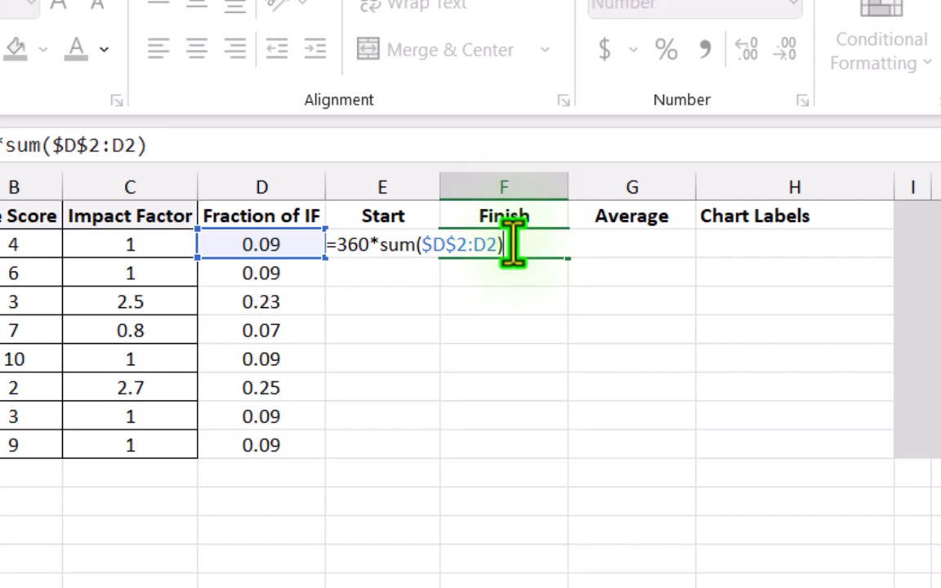
key("Return")
Step: Fill the Finish formula down to F9 and inspect the copied formula in F6
left_click(524, 245)
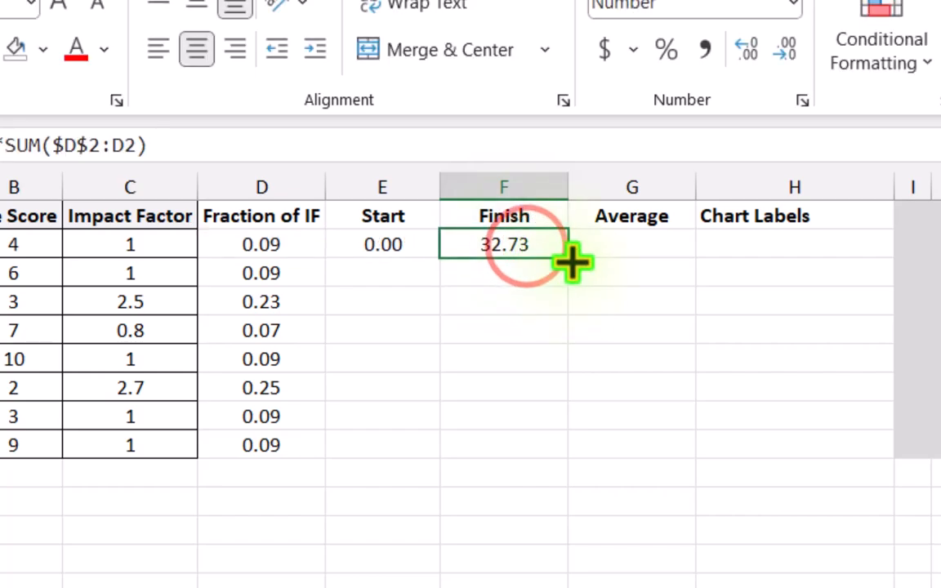
left_click_drag(569, 258, 570, 452)
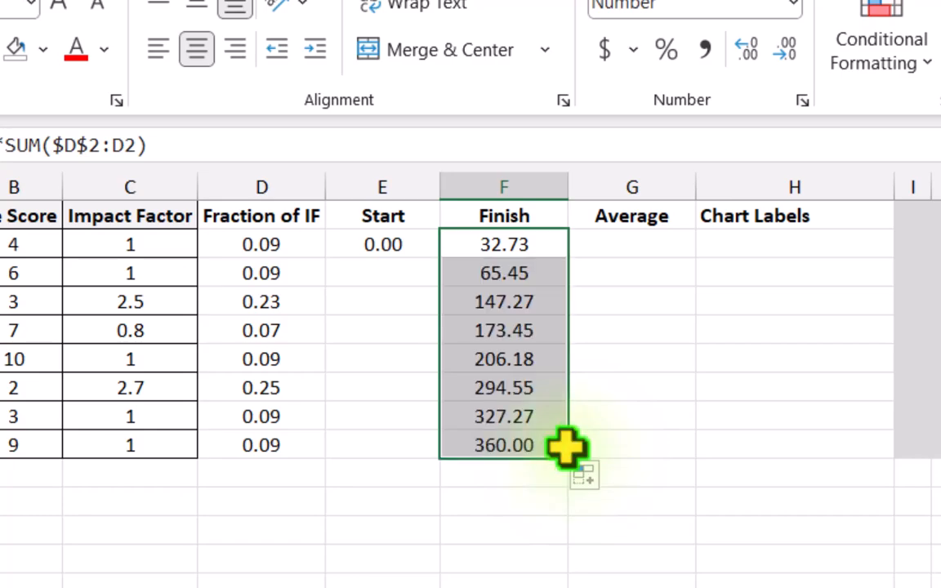
double_click(514, 359)
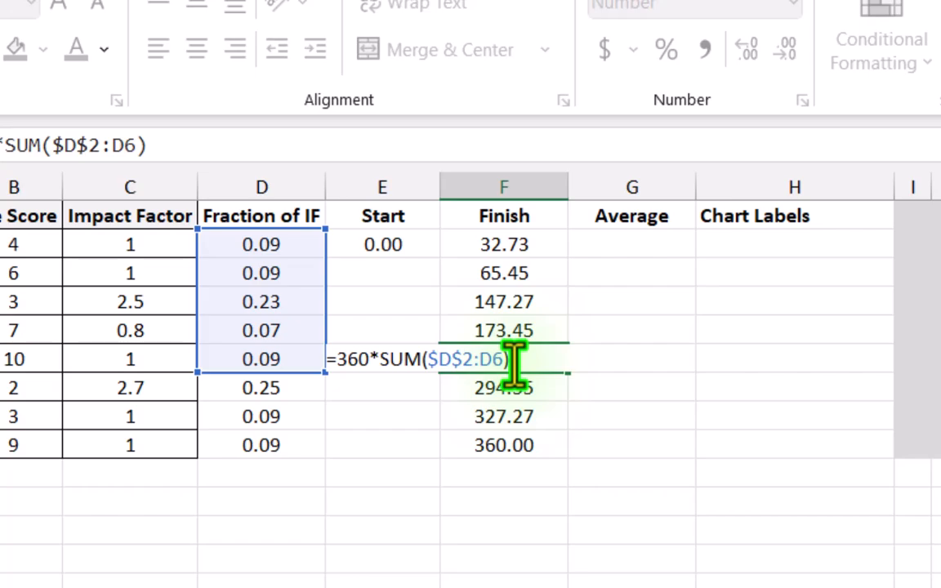
key("ctrl+Return")
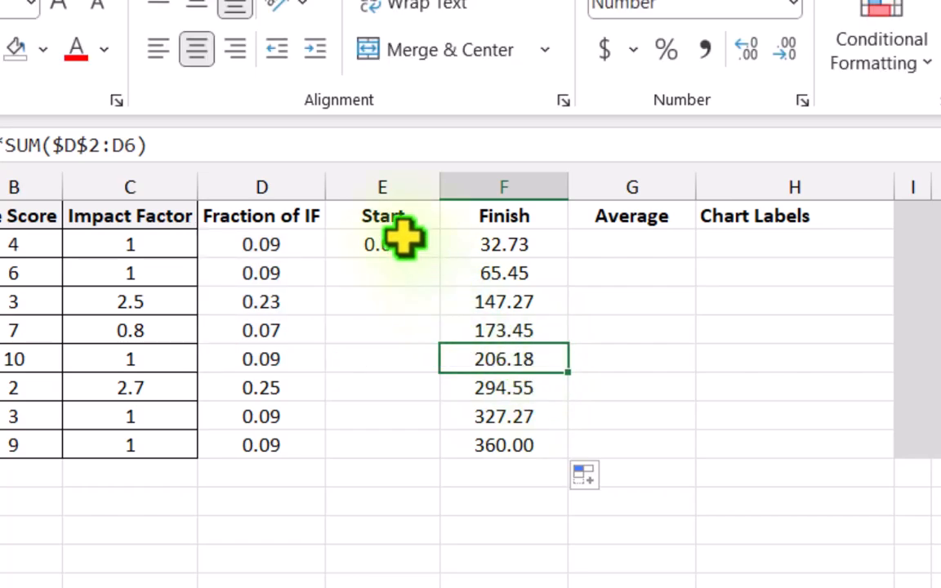
Step: Link the second Start value in E3 to the previous Finish with =F2 and fill it down to E9
left_click(399, 278)
double_click(400, 279)
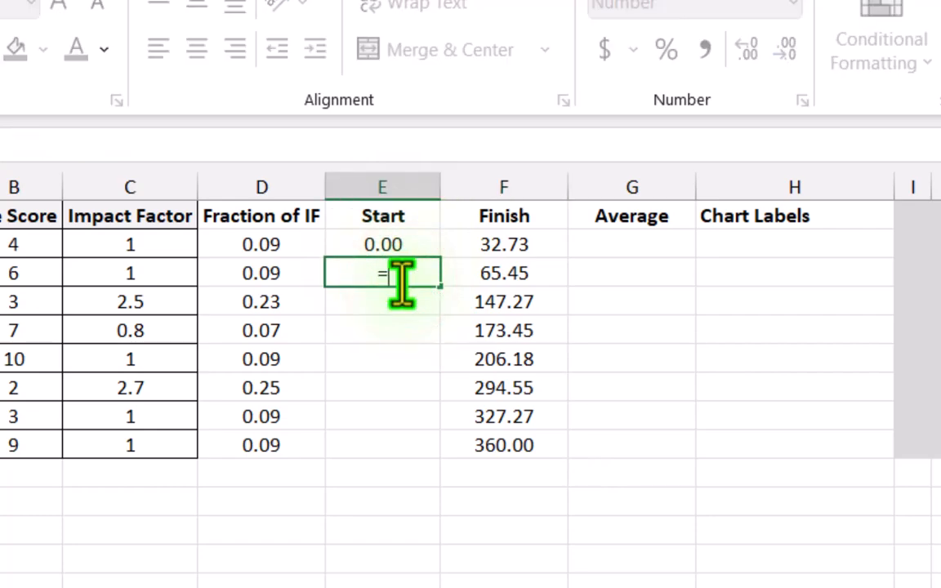
type("=")
left_click(478, 245)
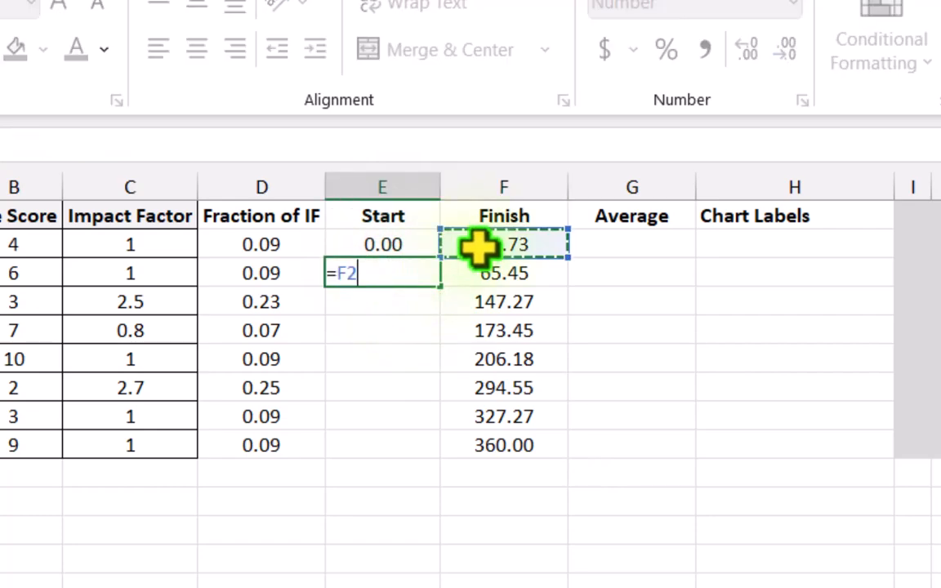
key("Return")
left_click(399, 272)
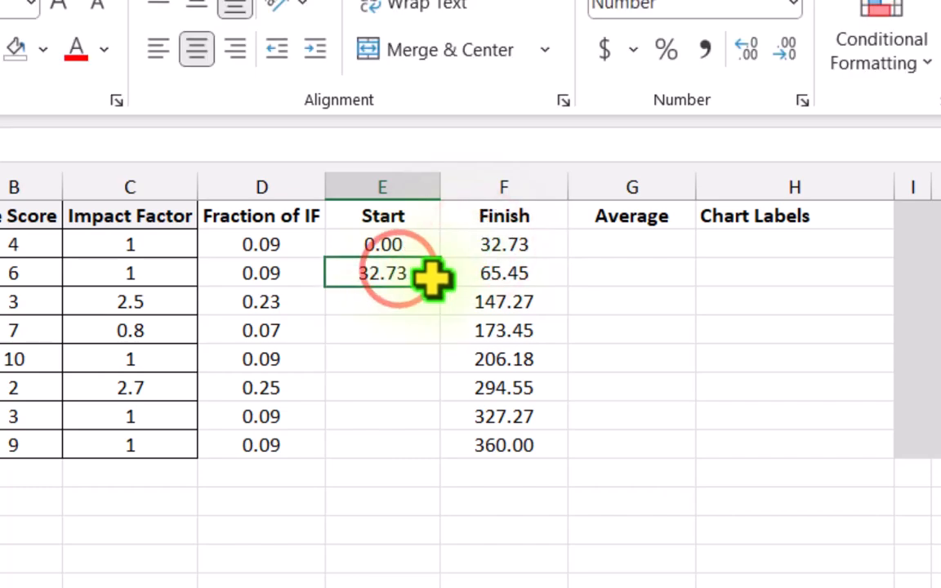
left_click_drag(441, 286, 449, 454)
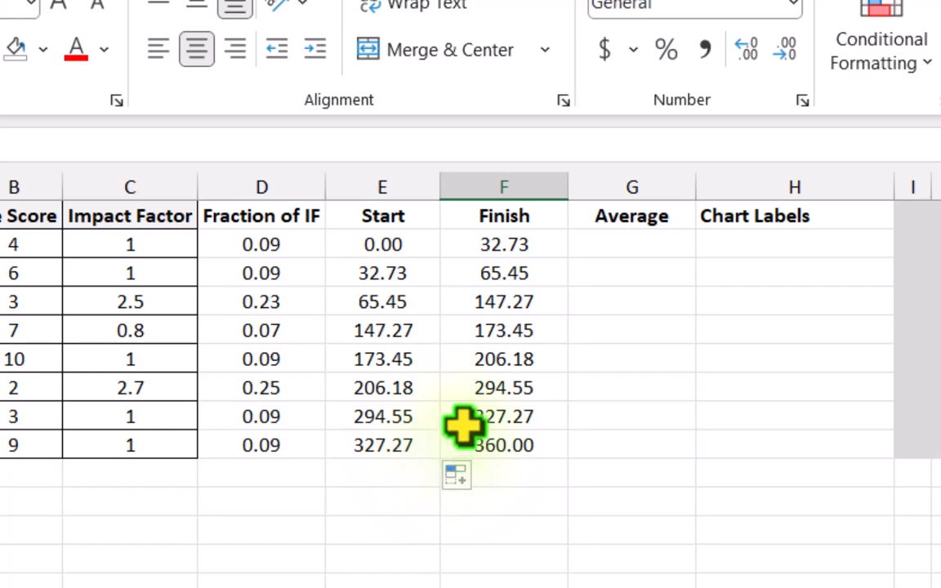
Step: Calculate the Average column with =AVERAGE(E2:F2) in G2 and fill the formula down to G9
left_click(599, 247)
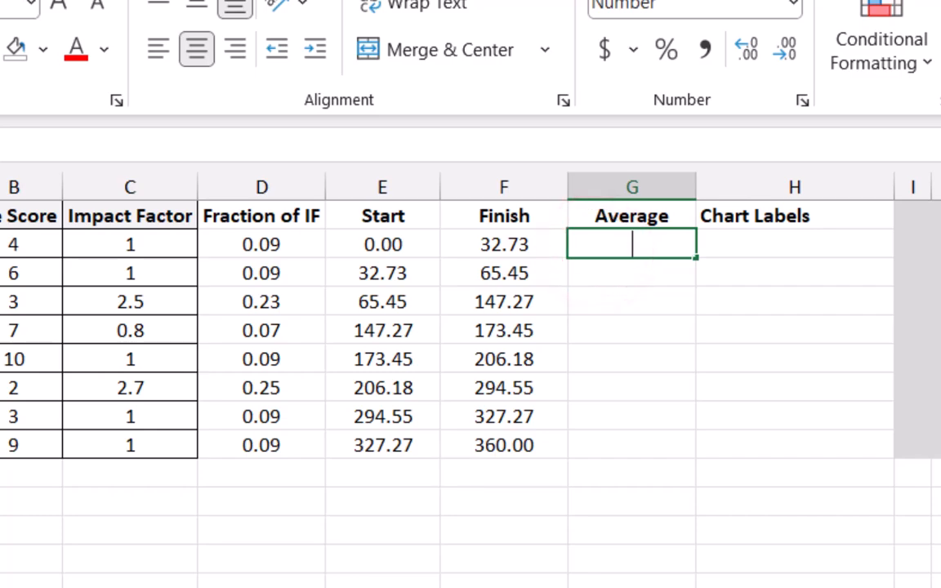
type("=average(")
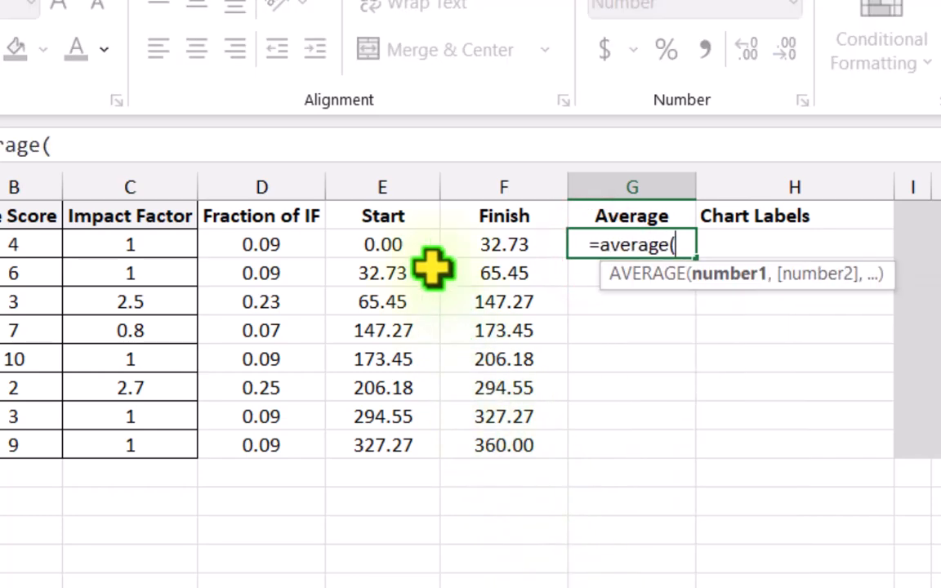
left_click_drag(420, 245, 482, 238)
key("Return")
left_click(602, 236)
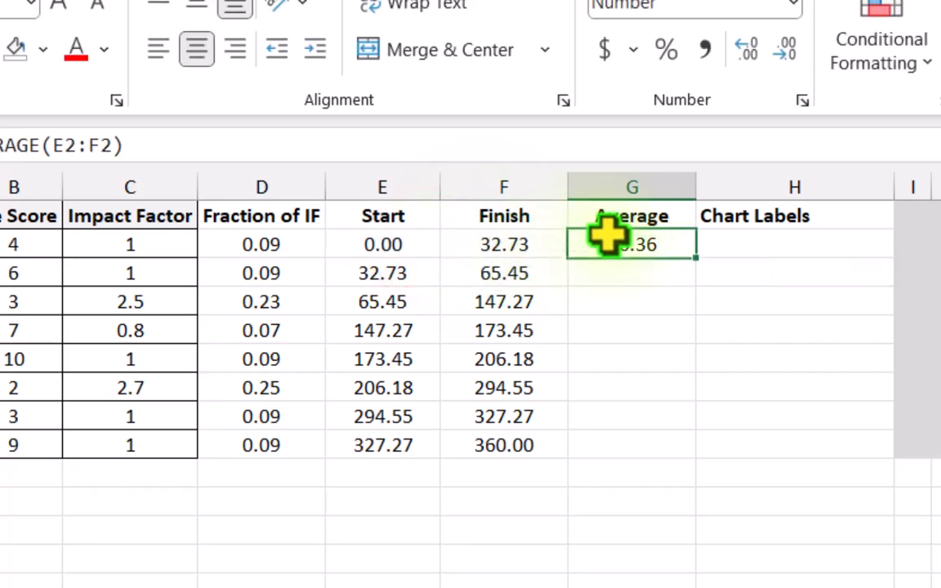
left_click_drag(695, 255, 708, 459)
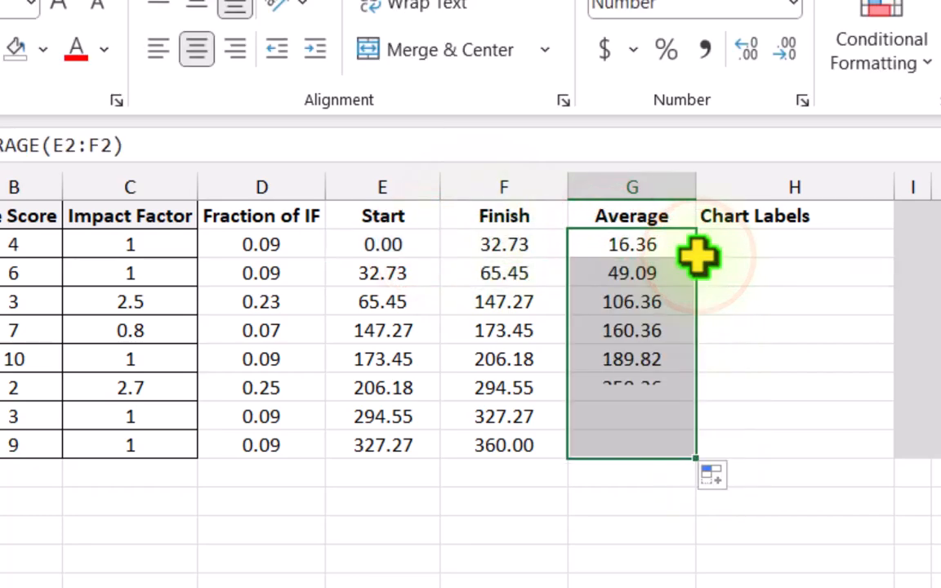
left_click(632, 529)
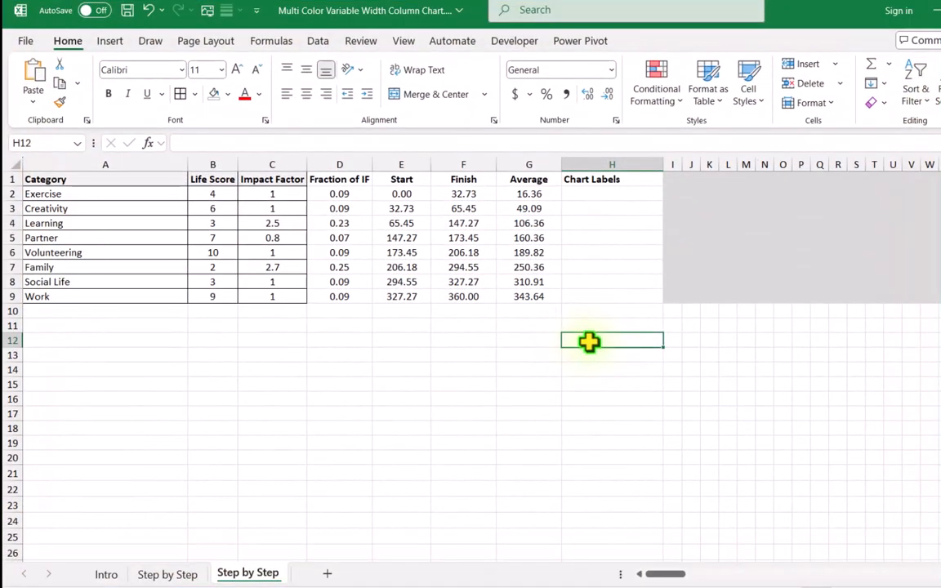
Step: Generate the numbers 0 to 360 across row 1 with =SEQUENCE(1,361,0,1) in I1 and check the far end of the row
left_click(672, 179)
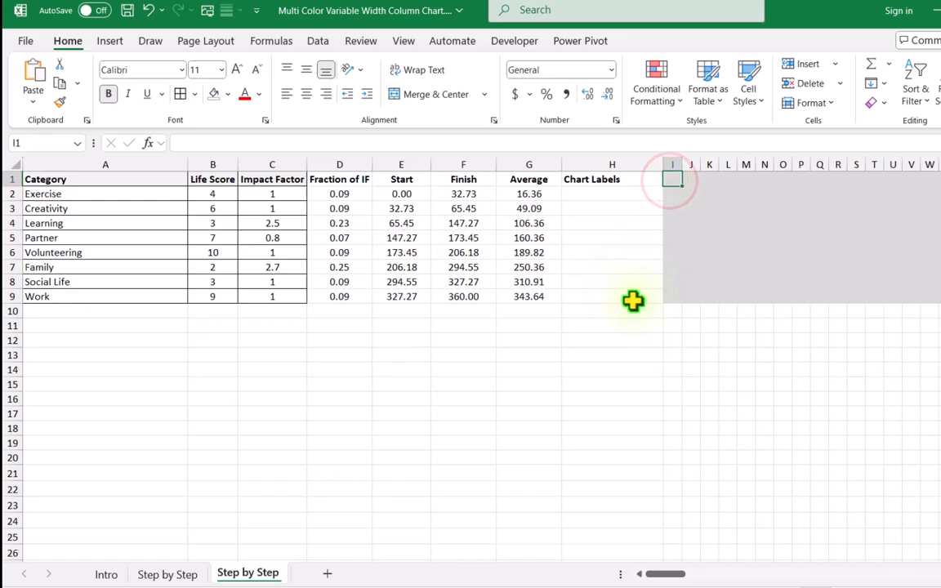
type("=SEQUENCE(")
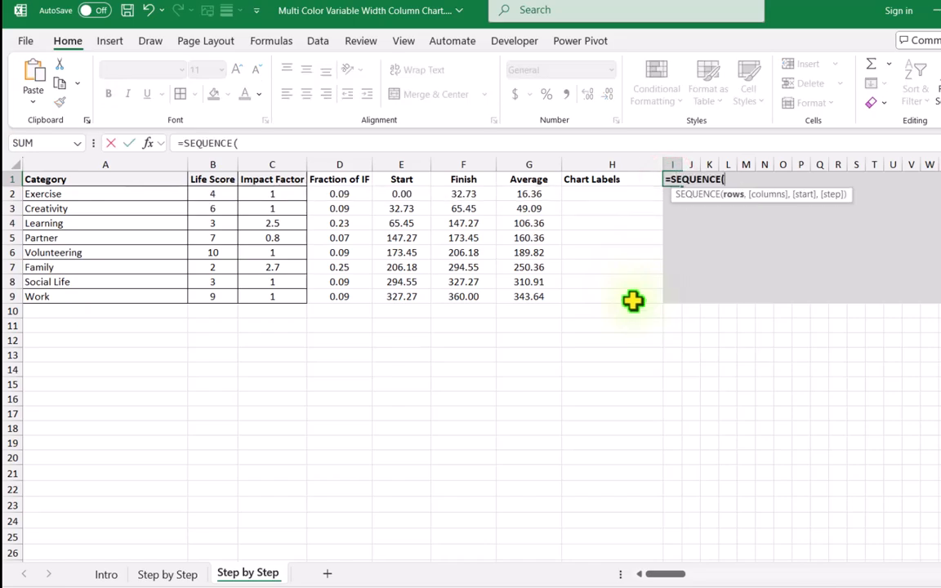
type("1,361,0,")
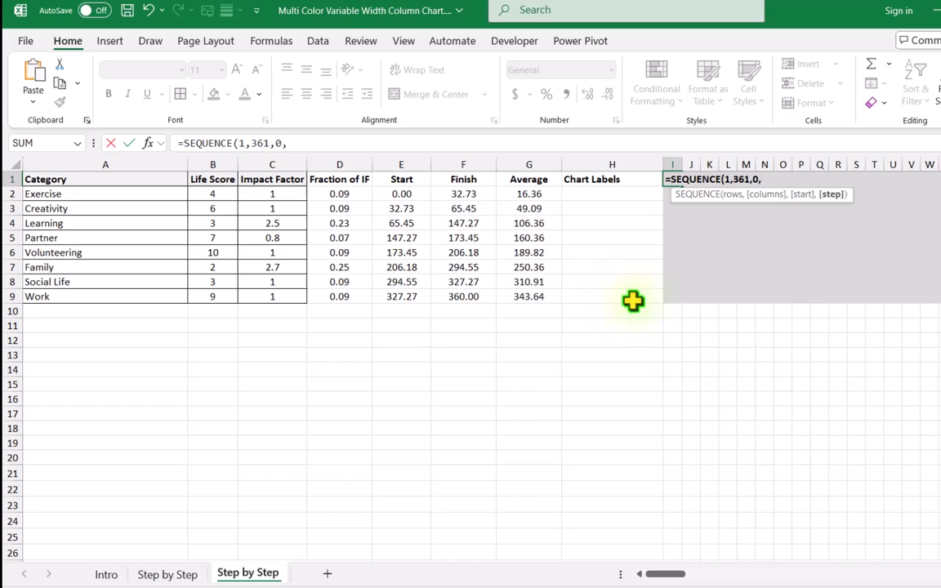
type(")")
key("Return")
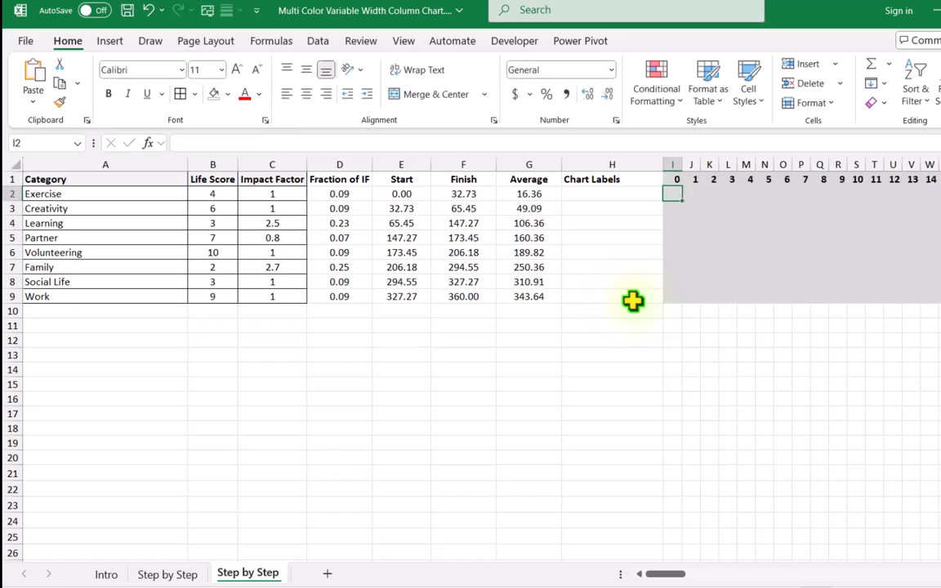
key("Up")
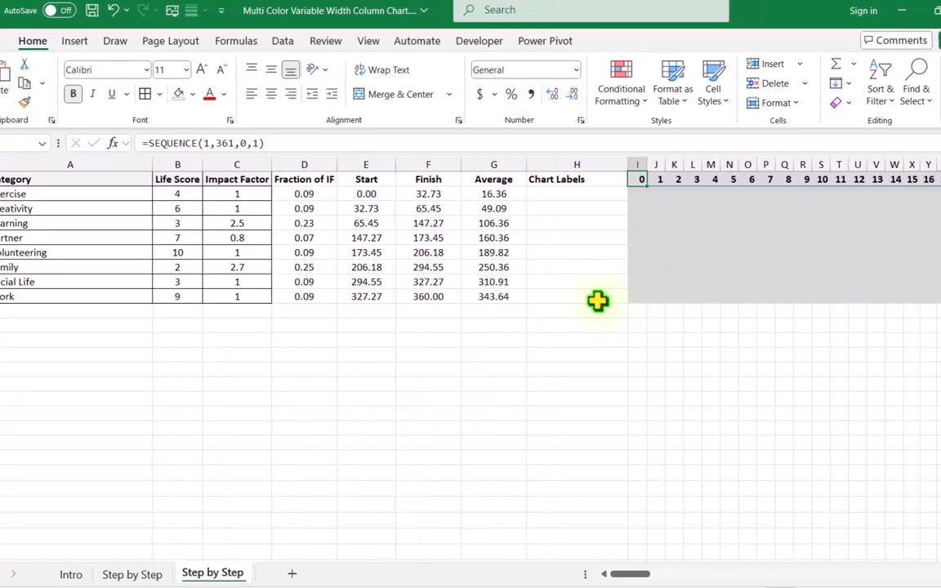
key("ctrl+Right")
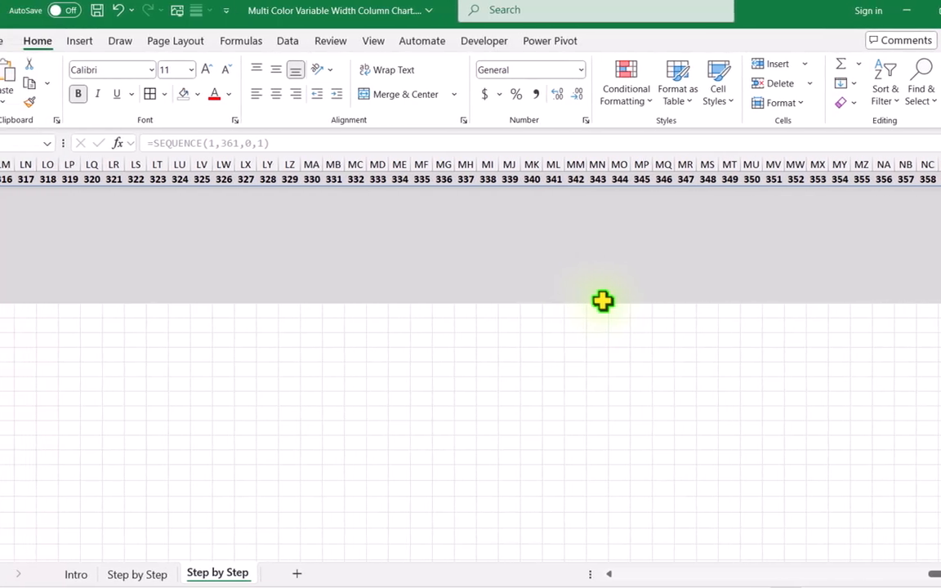
key("ctrl+Home")
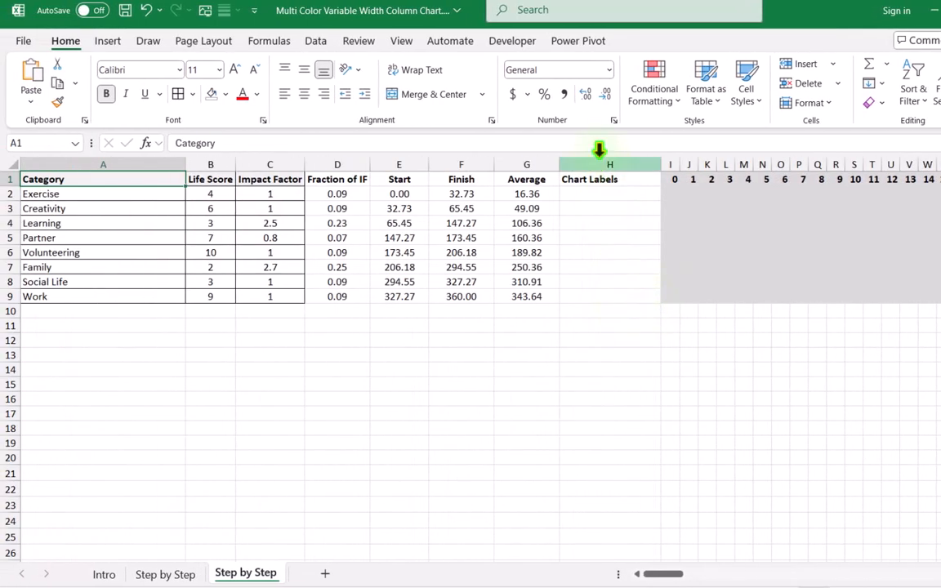
Step: Enlarge the formula bar and begin the I2 formula with =IF(AND(I$1>=$E2, locking row 1 and column E
left_click_drag(598, 155, 599, 191)
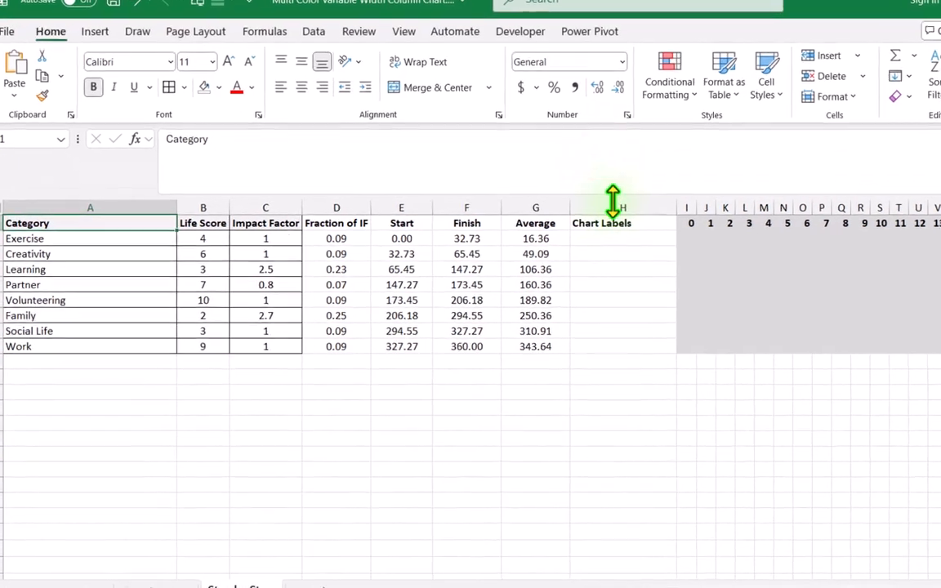
left_click(672, 223)
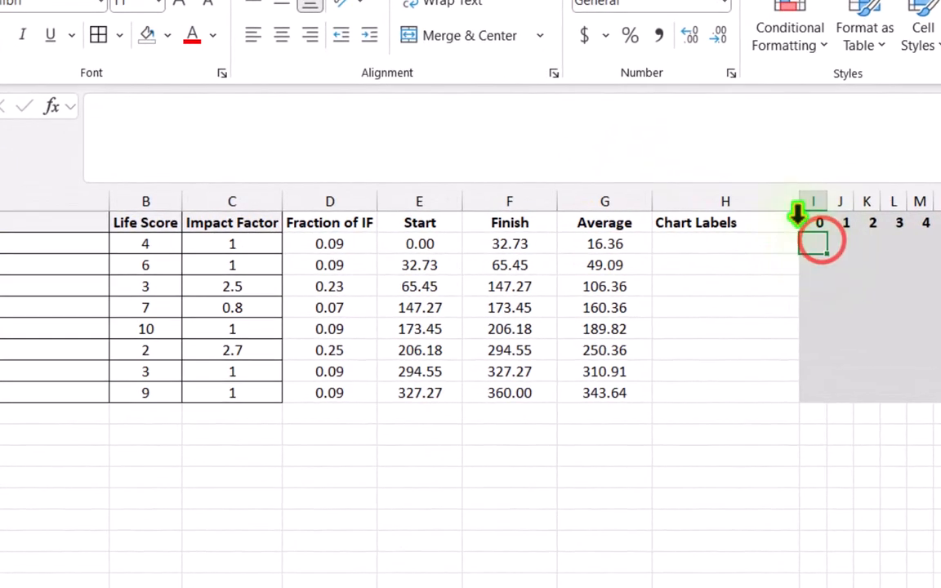
left_click(677, 140)
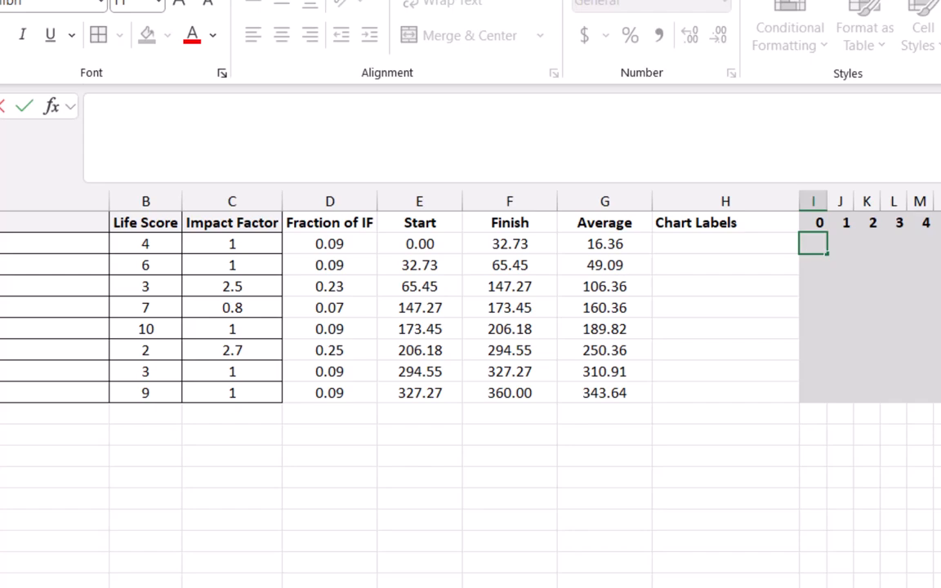
type("=IF(")
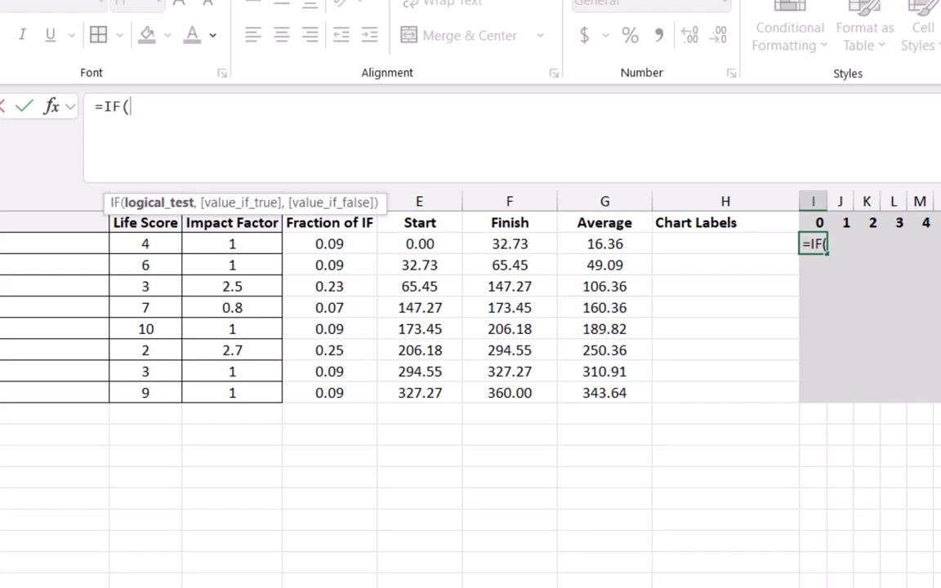
type("AND(")
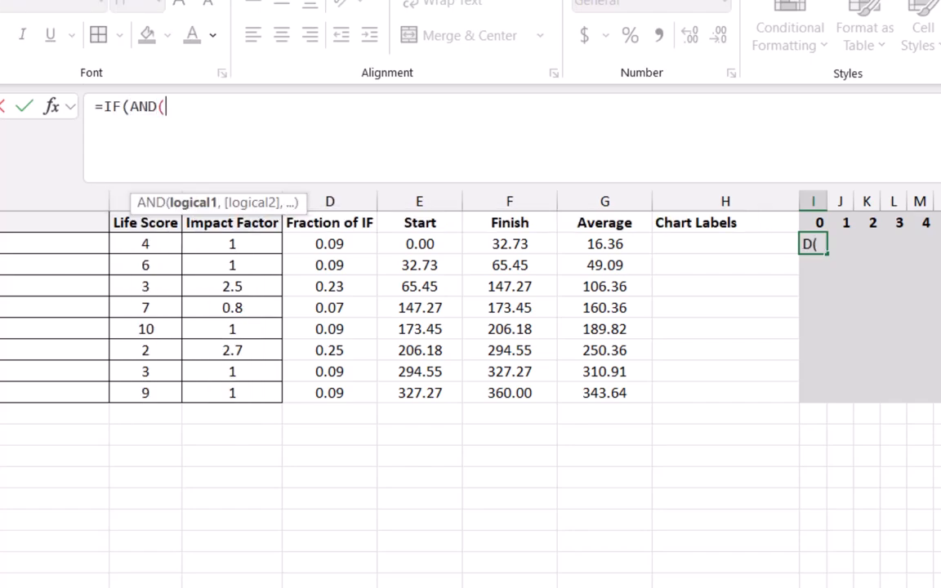
left_click(817, 219)
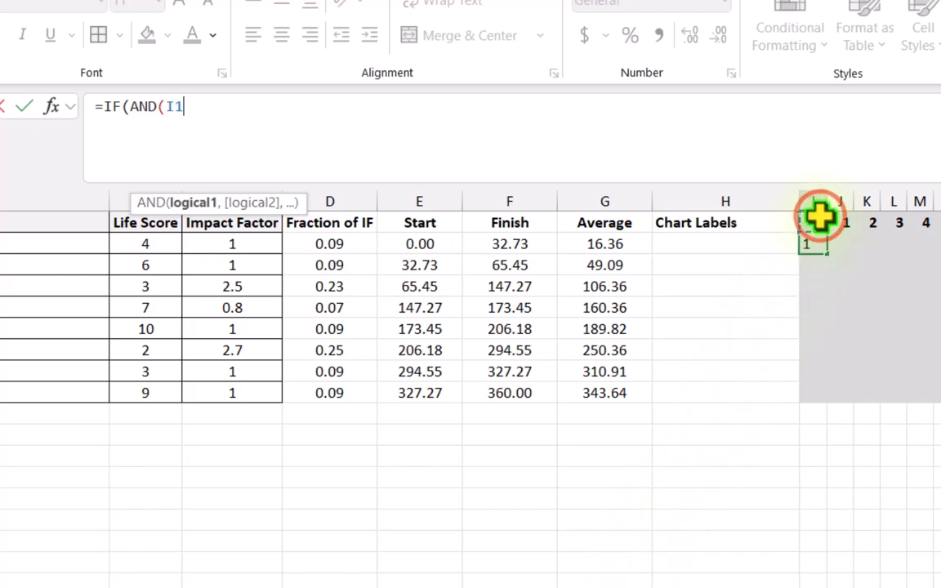
key("F4")
key("F4")
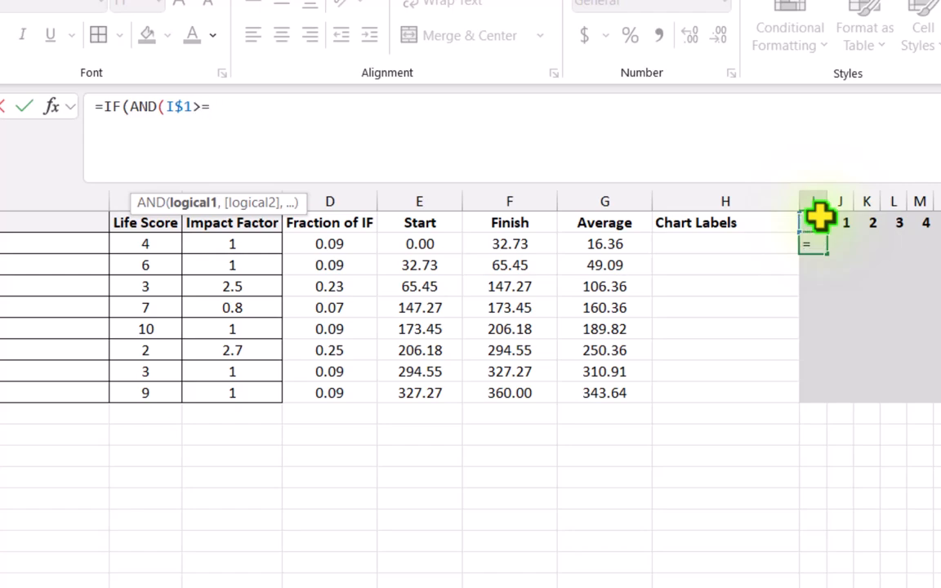
left_click(448, 243)
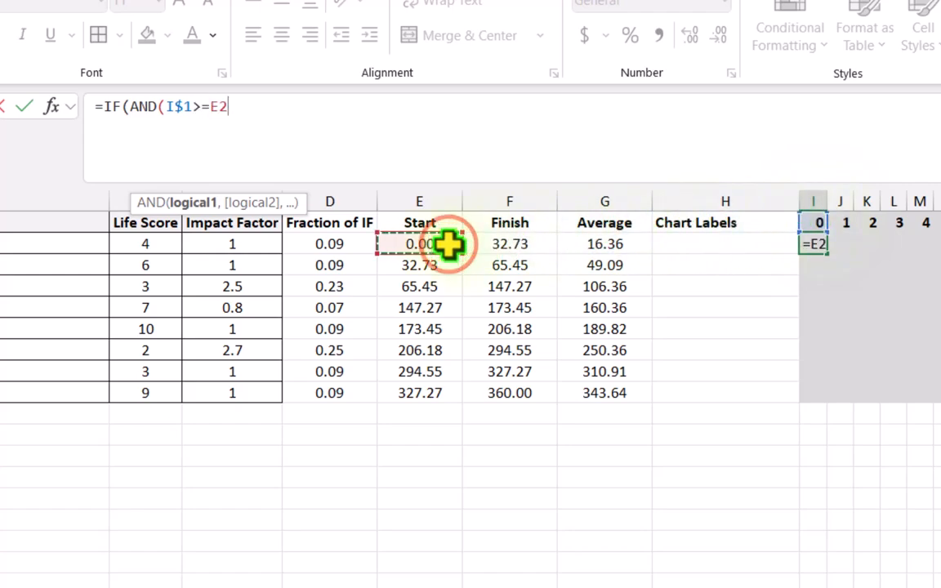
key("F4")
key("F4")
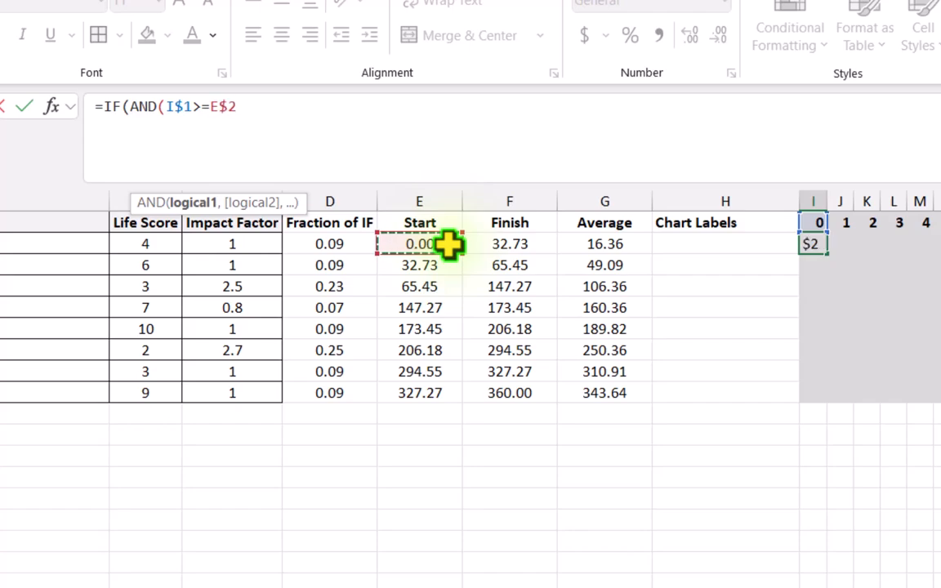
key("F4")
type(",")
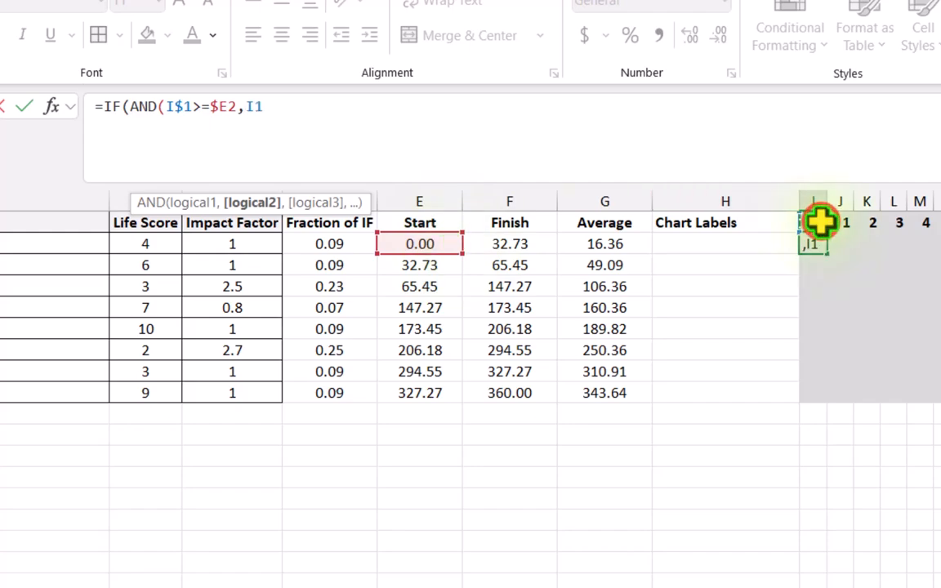
Step: Add I$1<=$F2 as the second AND condition in the I2 formula and close the logical test
key("F4")
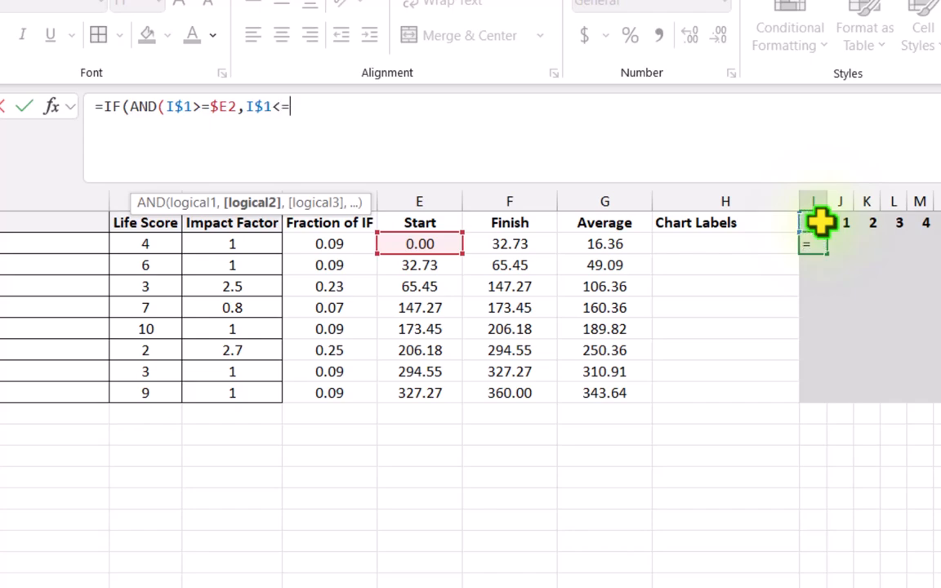
left_click(552, 244)
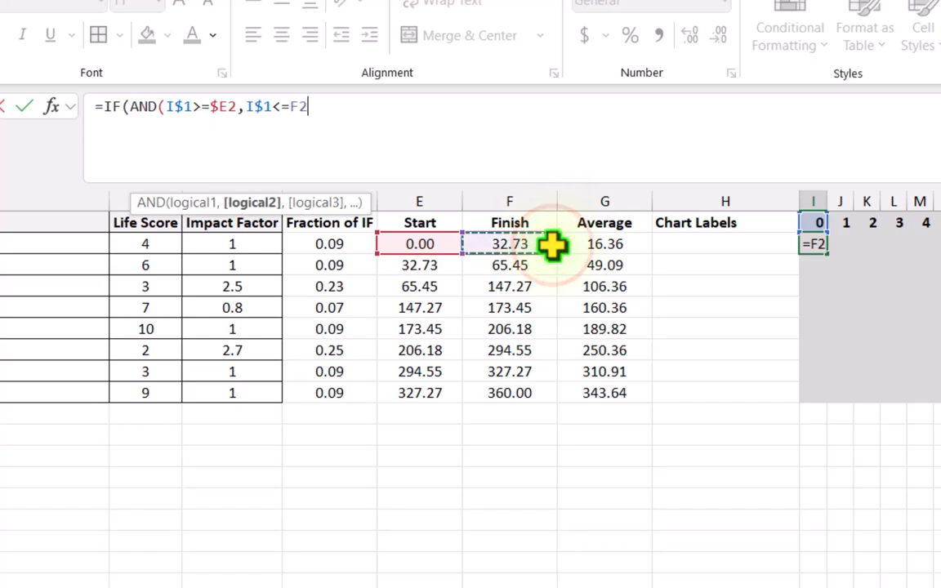
key("F4")
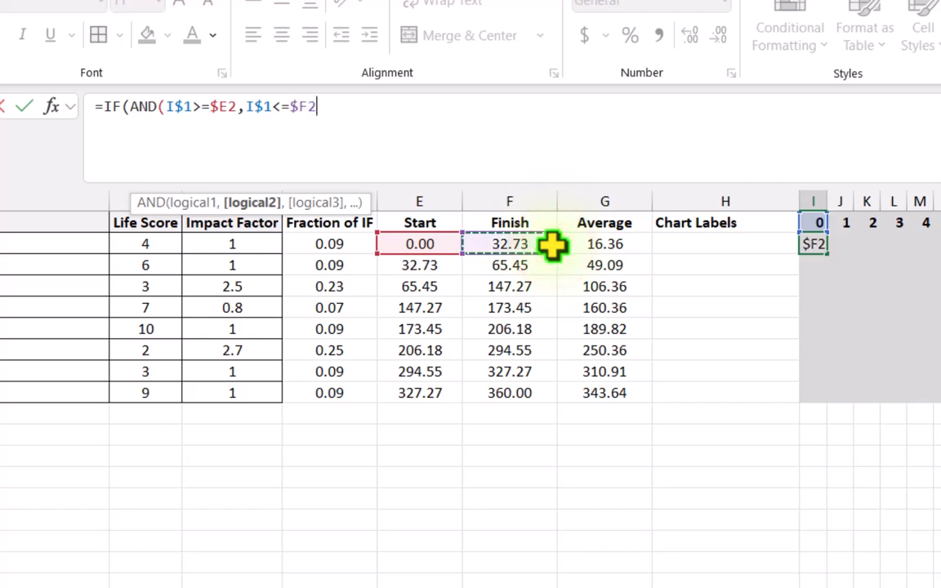
type(")")
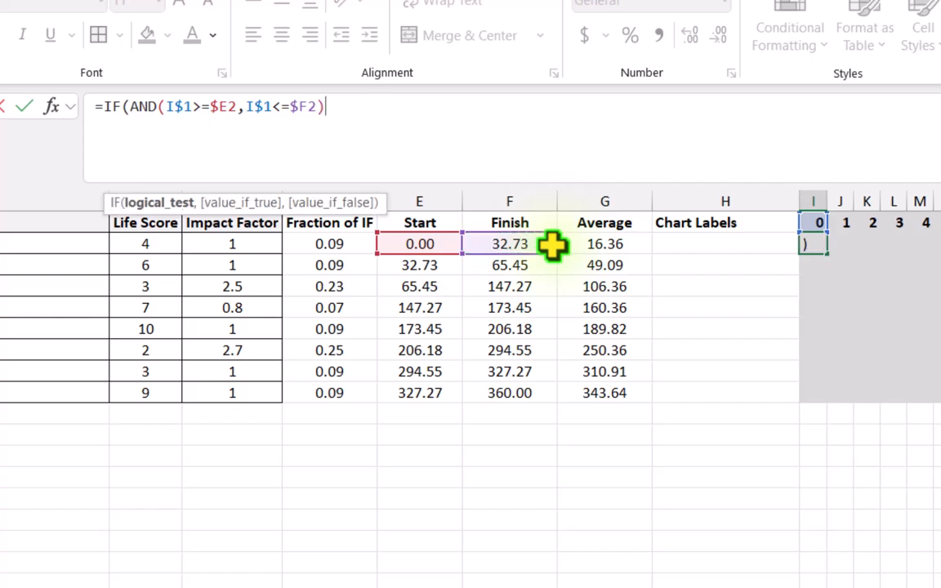
type(",")
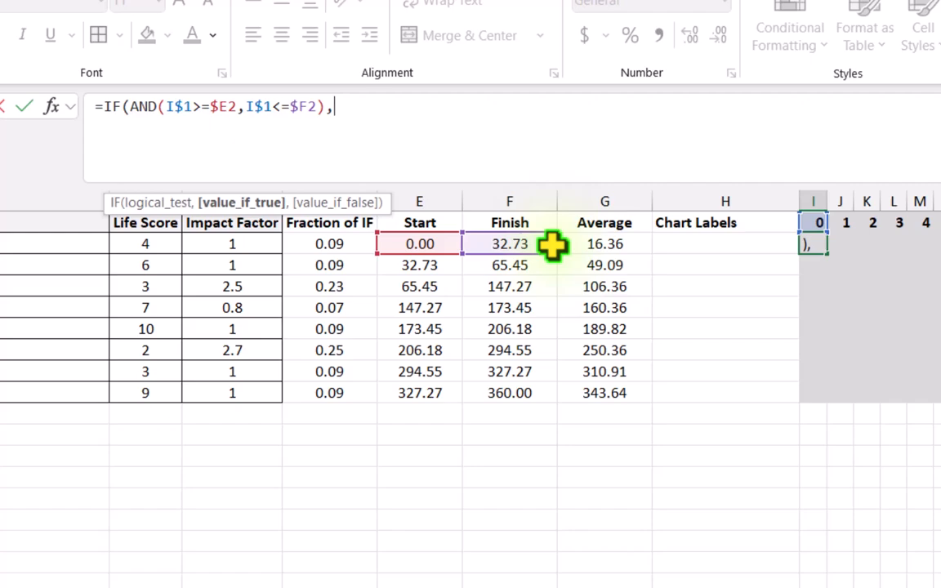
Step: Finish the I2 formula as =IF(AND(I$1>=$E2,I$1<=$F2),$B2,0), returning the Life Score when true and 0 otherwise
left_click(164, 252)
key("F4")
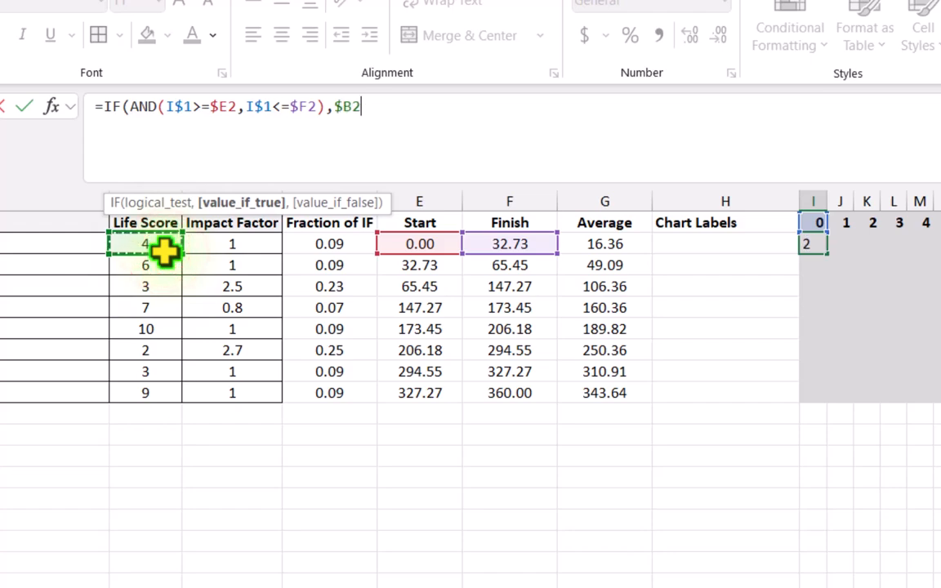
type(",0")
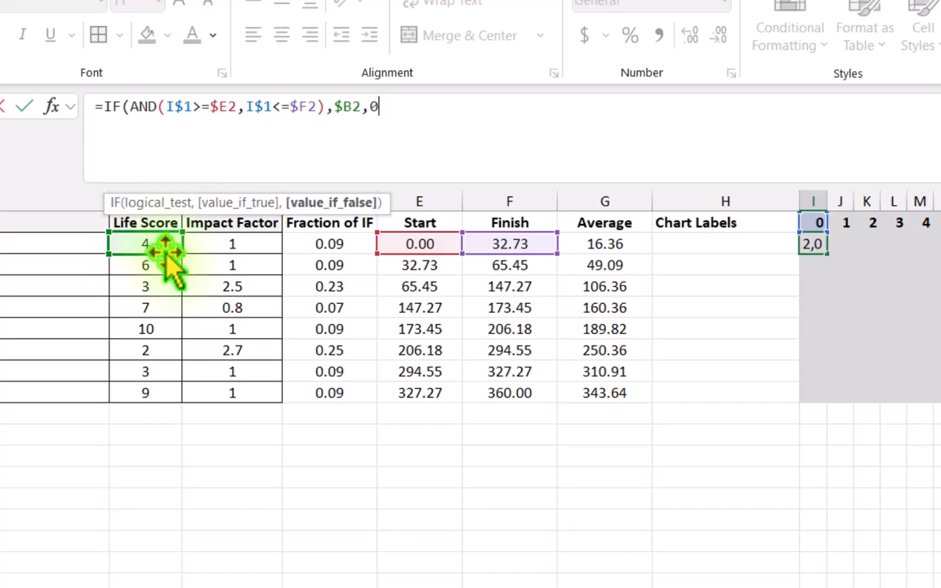
type(")")
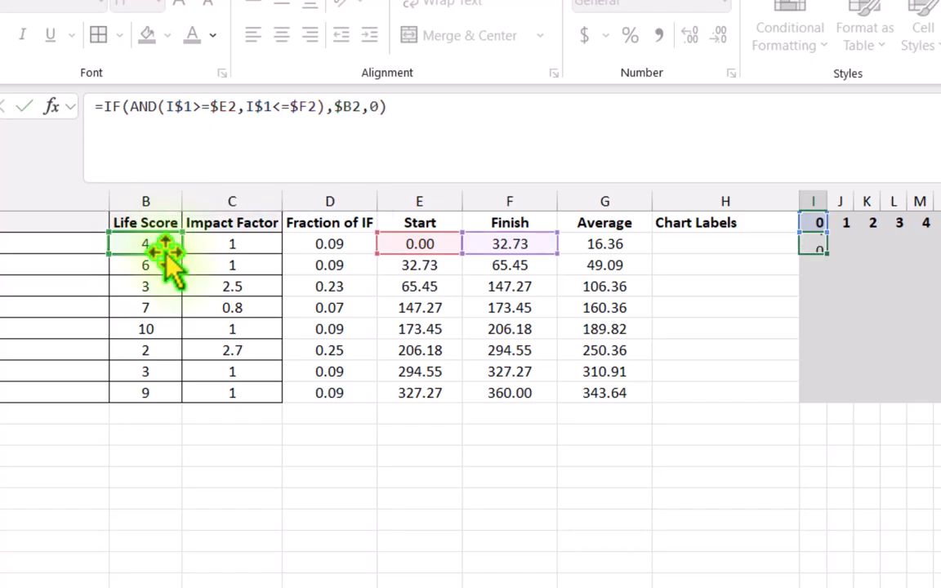
key("Return")
key("Up")
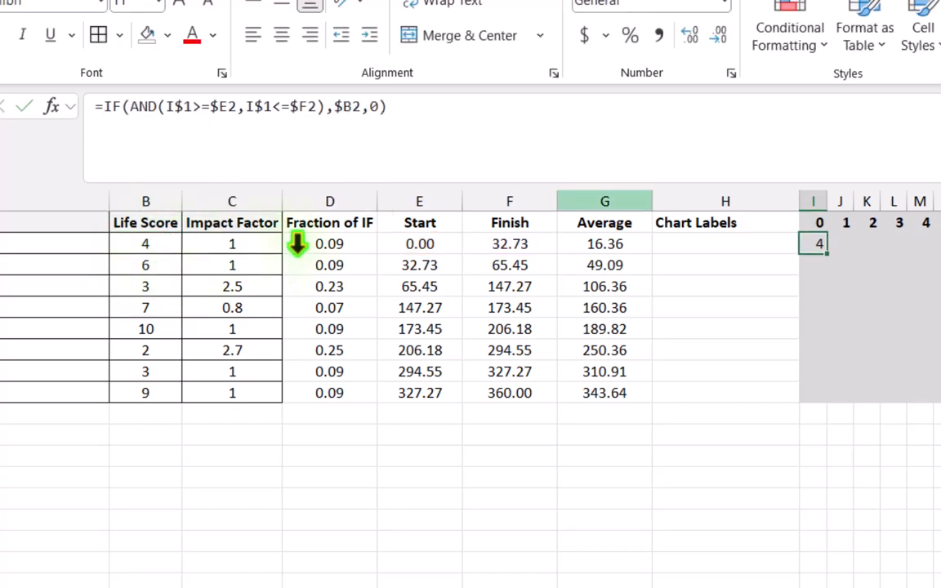
Step: Fill the I2 formula down to row 9 and across to column NE, and inspect the copied formulas in row 7
left_click_drag(827, 255, 835, 400)
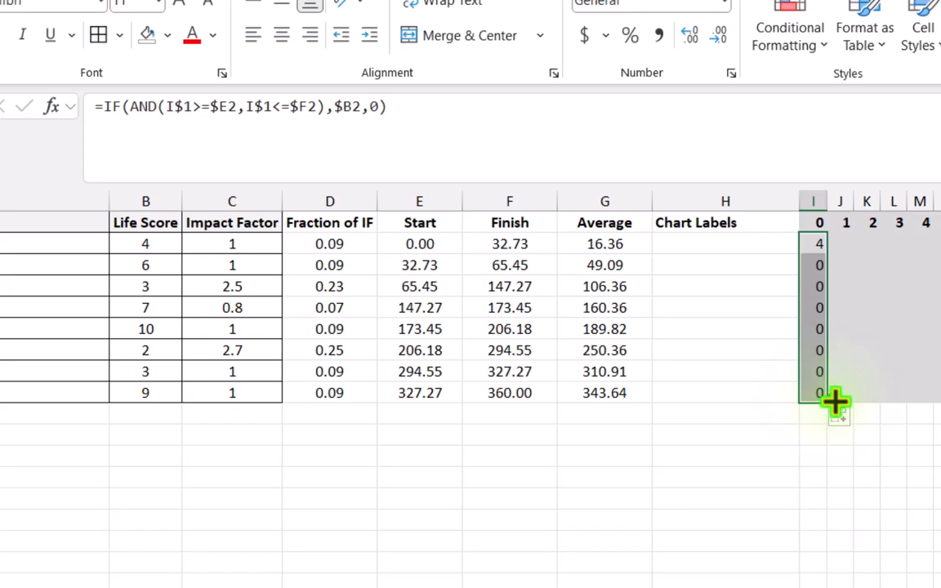
left_click_drag(834, 400, 940, 454)
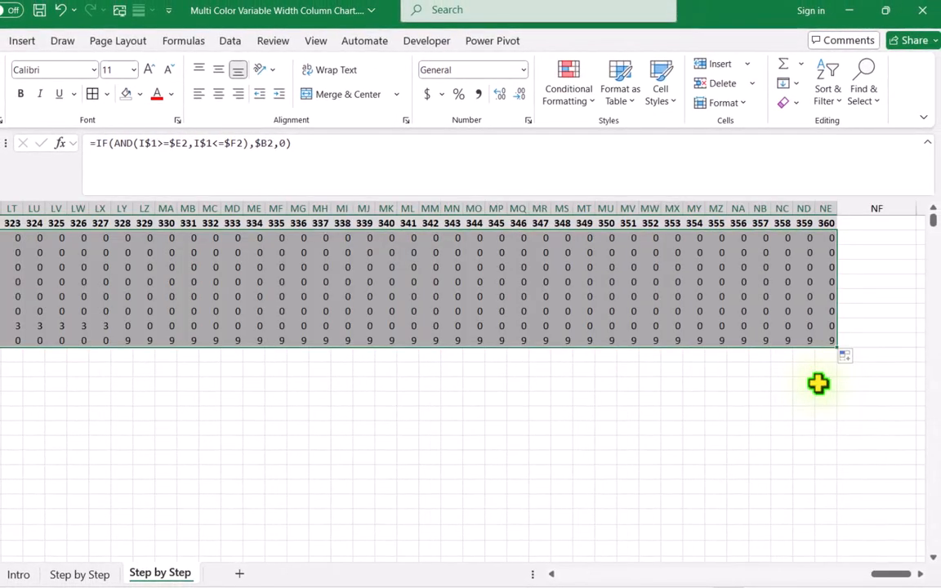
left_click(818, 383)
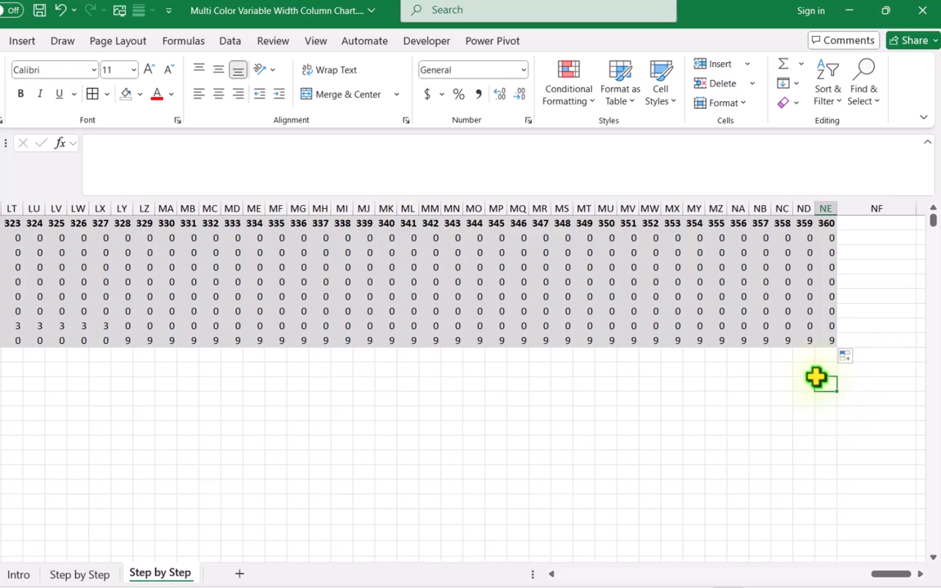
left_click(797, 316)
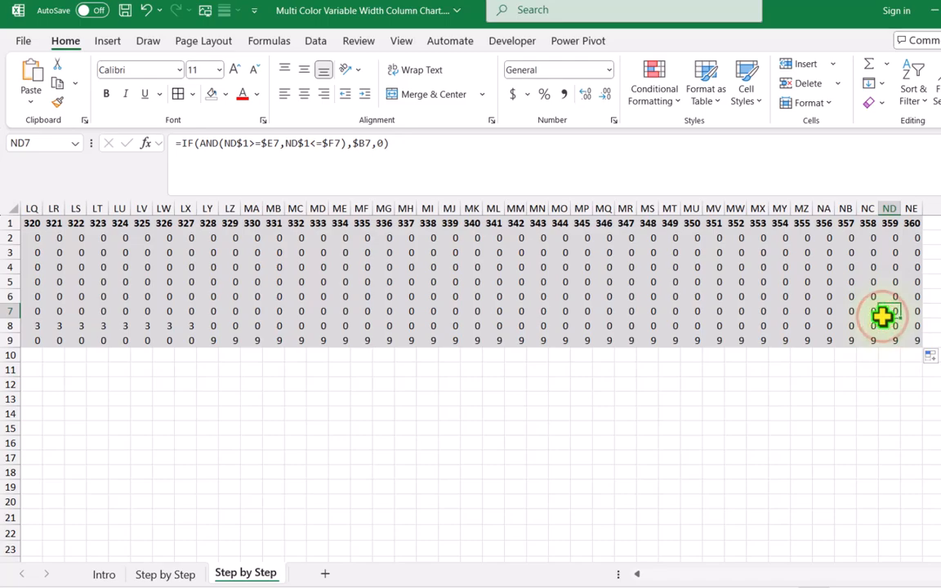
key("ctrl+Left")
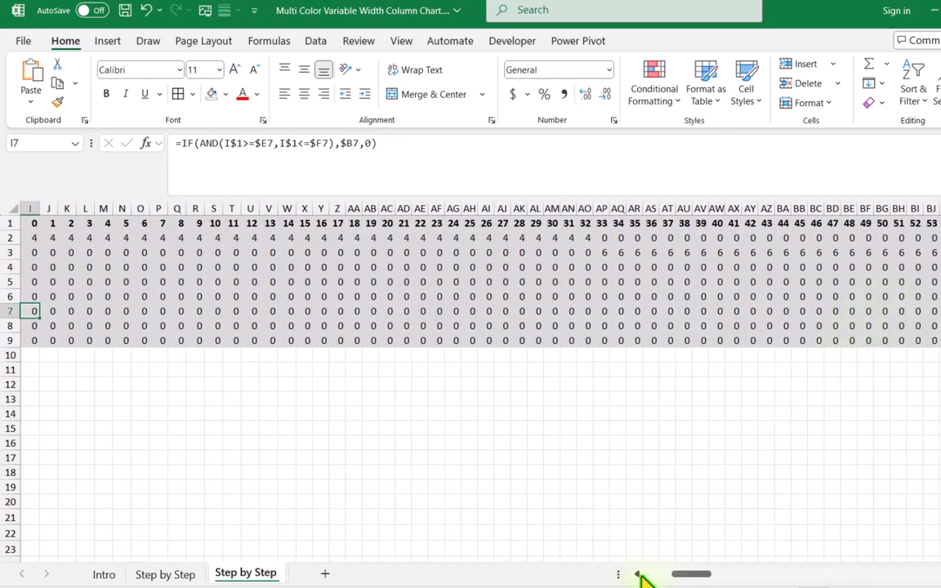
left_click(638, 574)
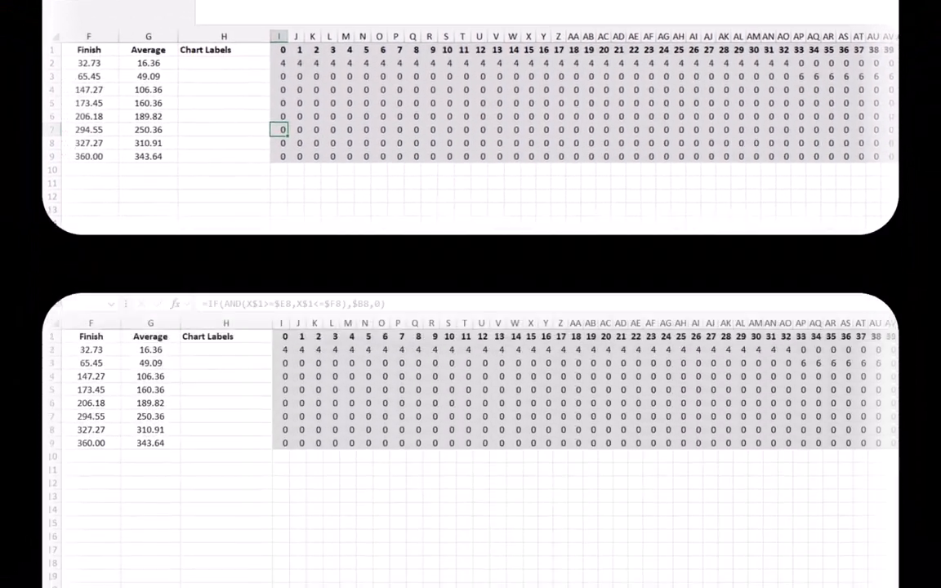
left_click(268, 354)
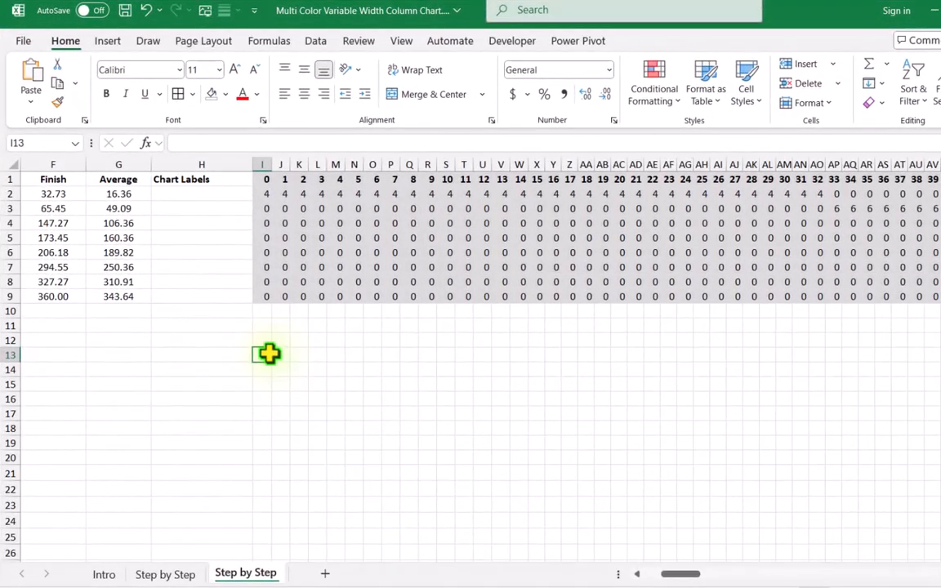
Step: Insert an Area chart from the whole grid I1:NE9, using the variant that shows eight differently coloured blocks along a 0–360 axis
left_click(256, 179)
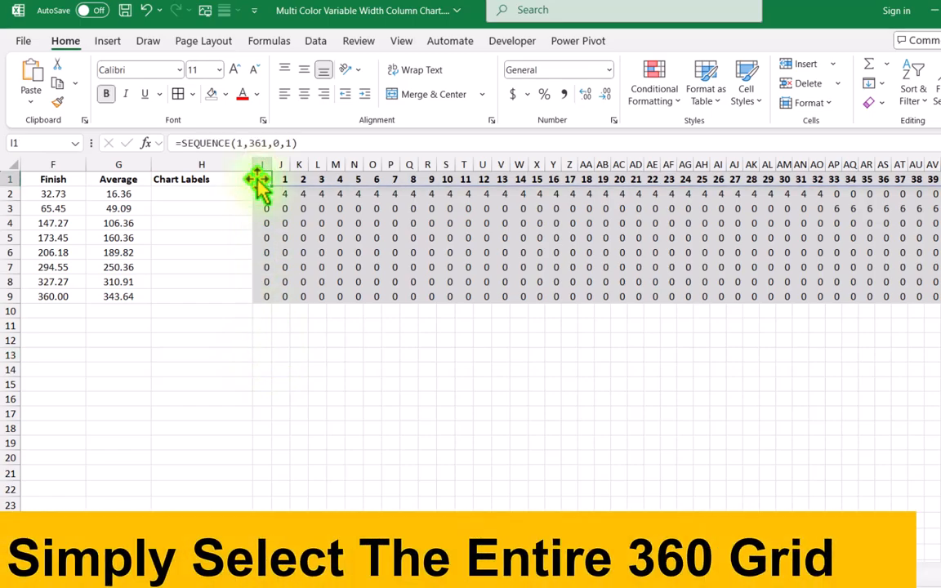
key("ctrl+shift+Right")
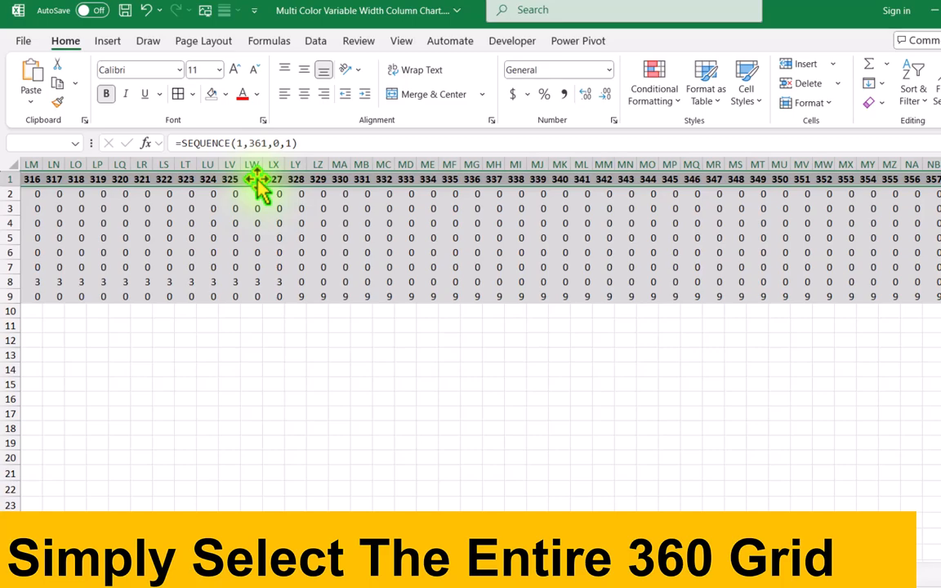
key("ctrl+shift+Down")
key("ctrl+BackSpace")
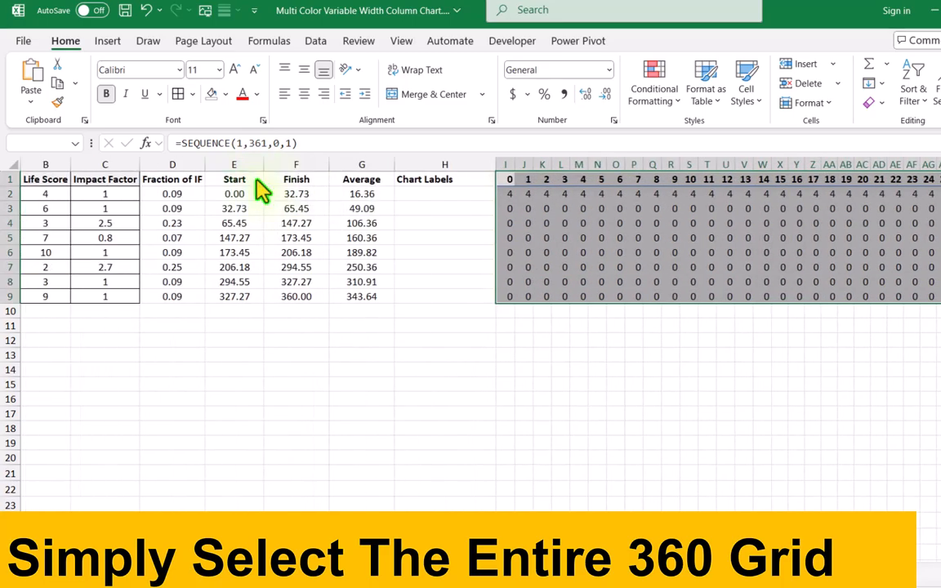
left_click(120, 44)
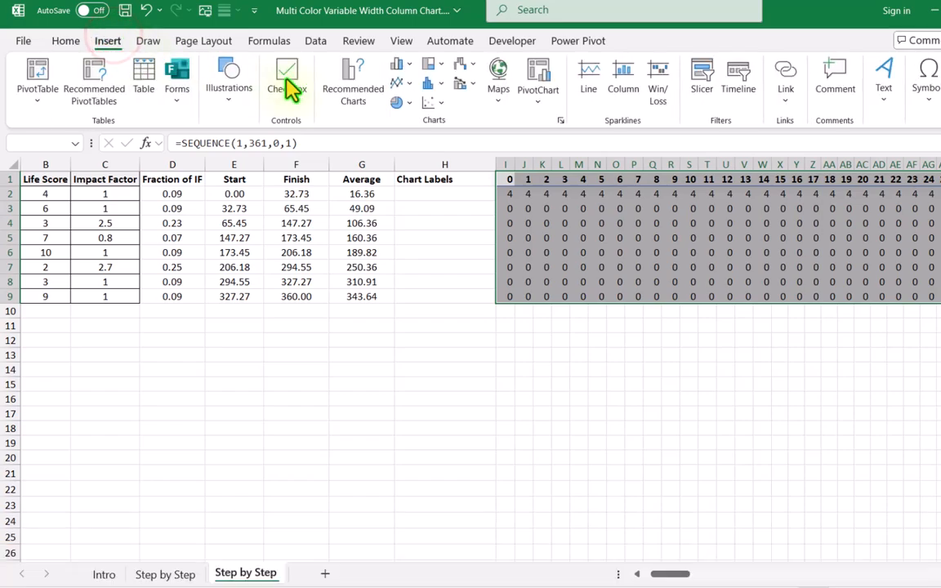
left_click(343, 96)
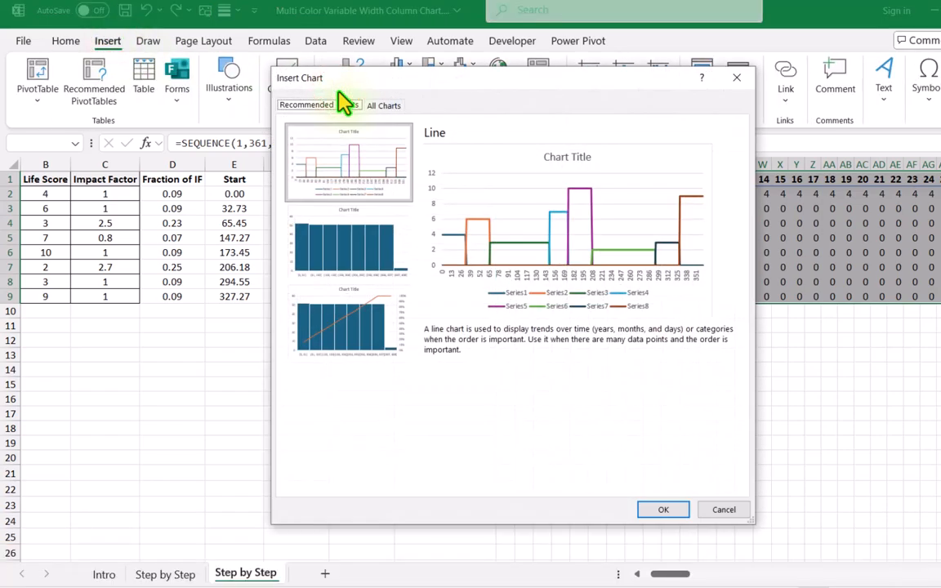
left_click(378, 106)
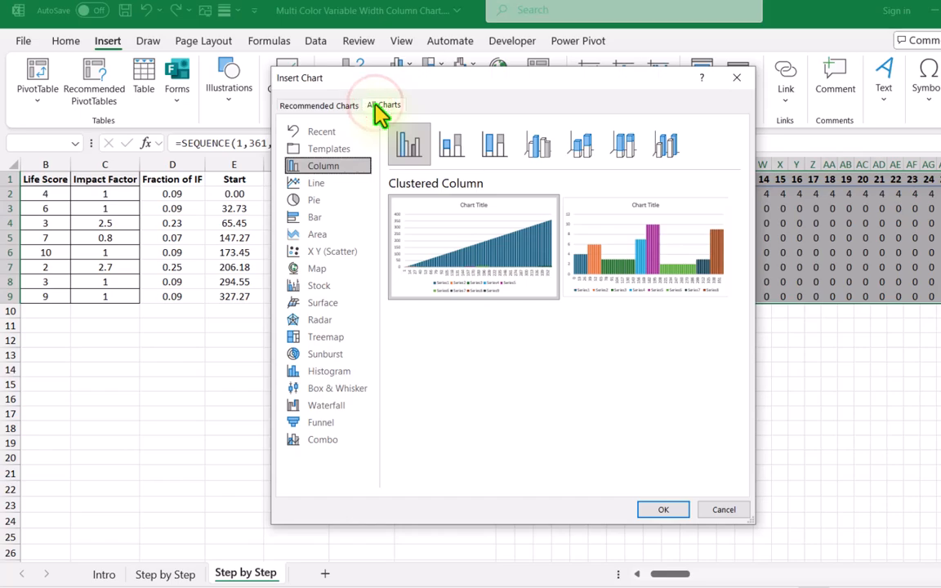
left_click(332, 234)
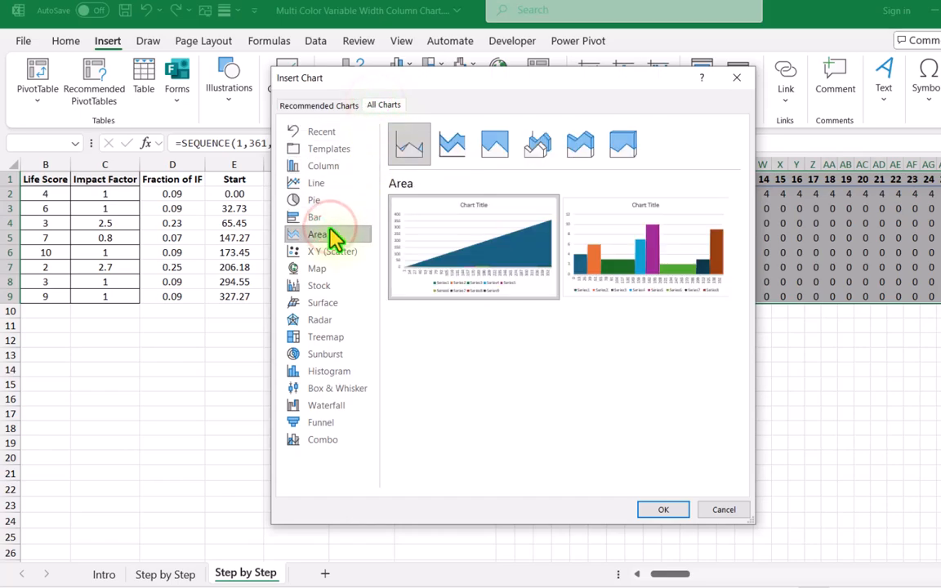
left_click(675, 239)
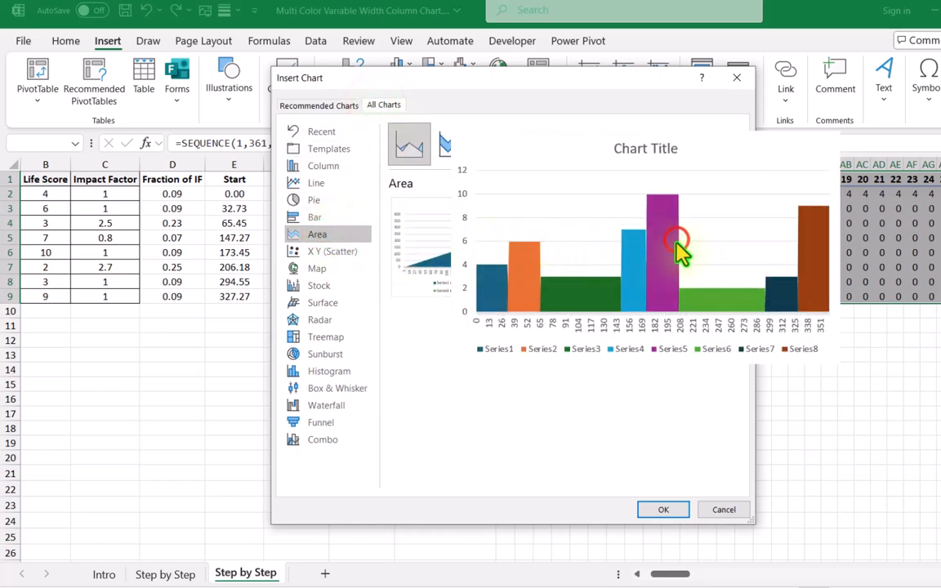
left_click(665, 510)
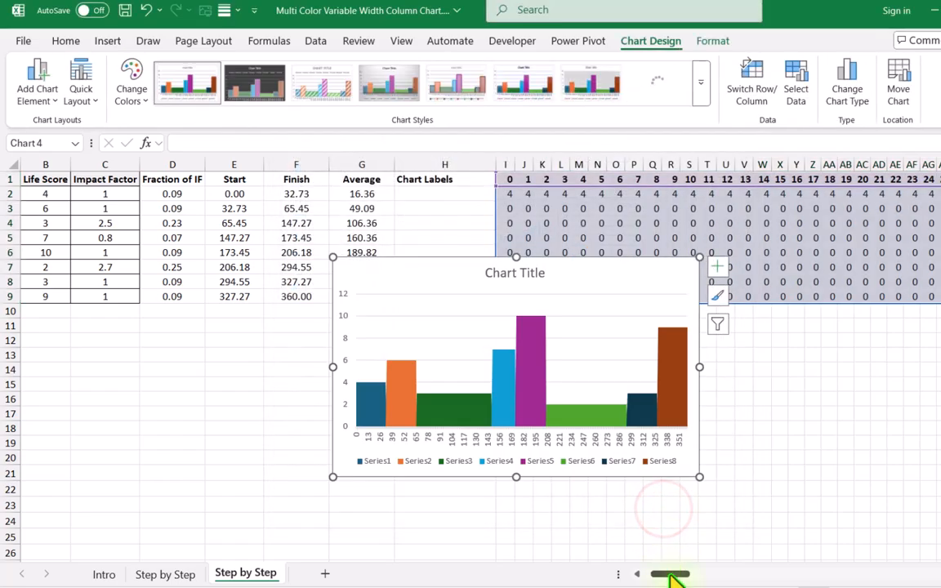
Step: Move the chart below the category table and remove its axes, chart title, gridlines and legend
left_click_drag(671, 573, 666, 573)
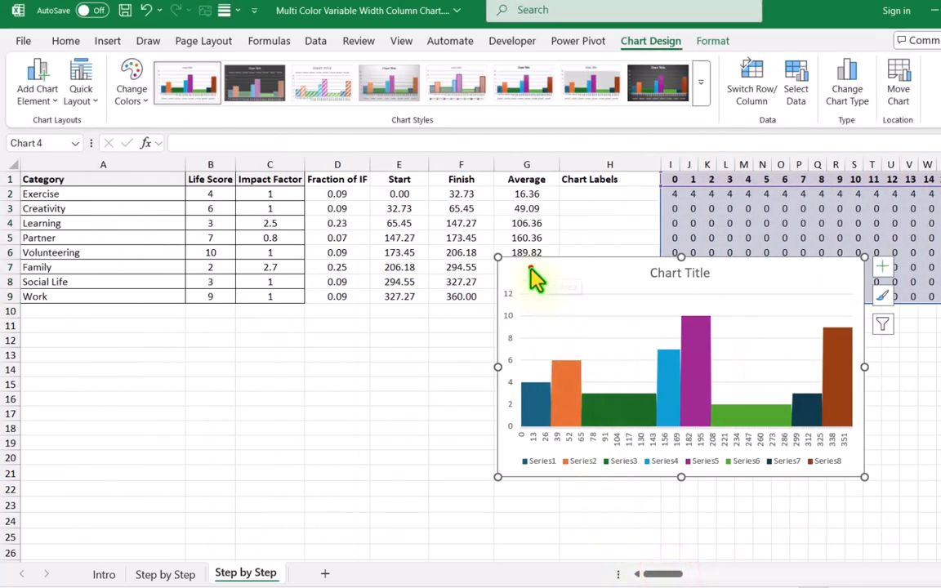
left_click_drag(528, 268, 155, 333)
left_click(511, 332)
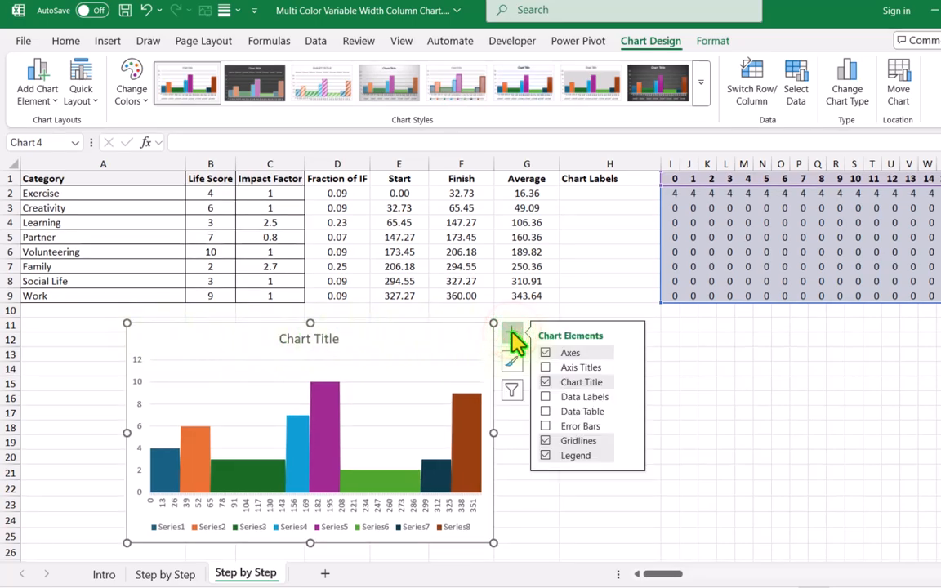
left_click(545, 353)
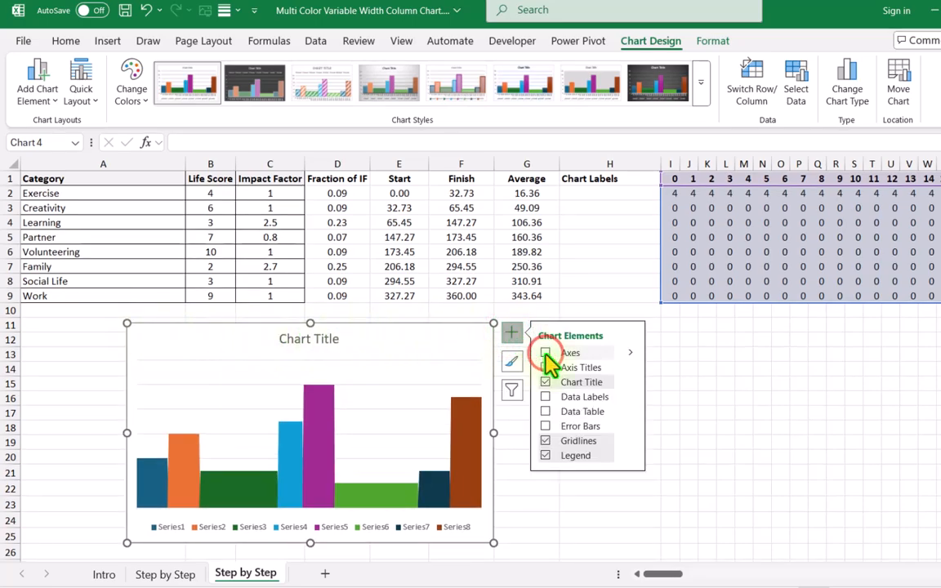
left_click(546, 382)
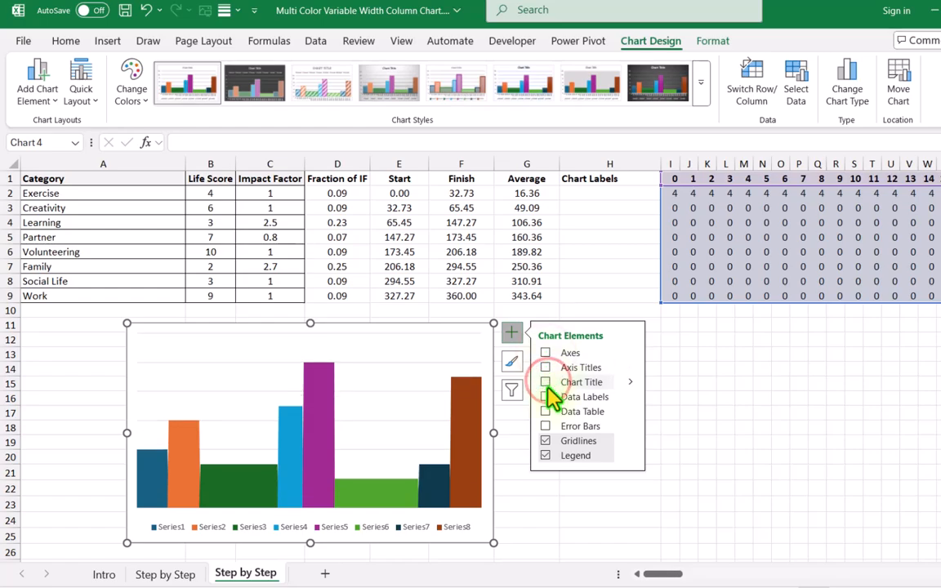
left_click(545, 441)
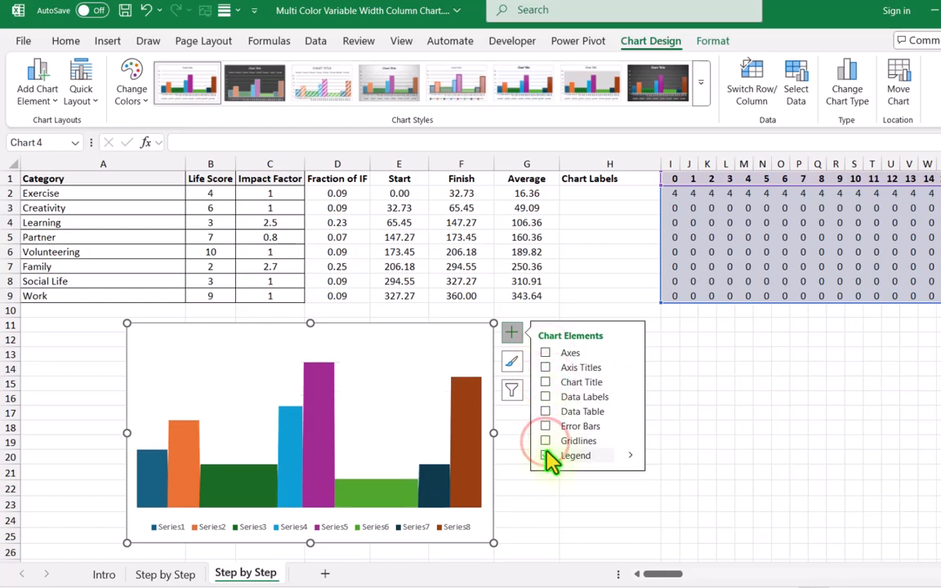
left_click(545, 455)
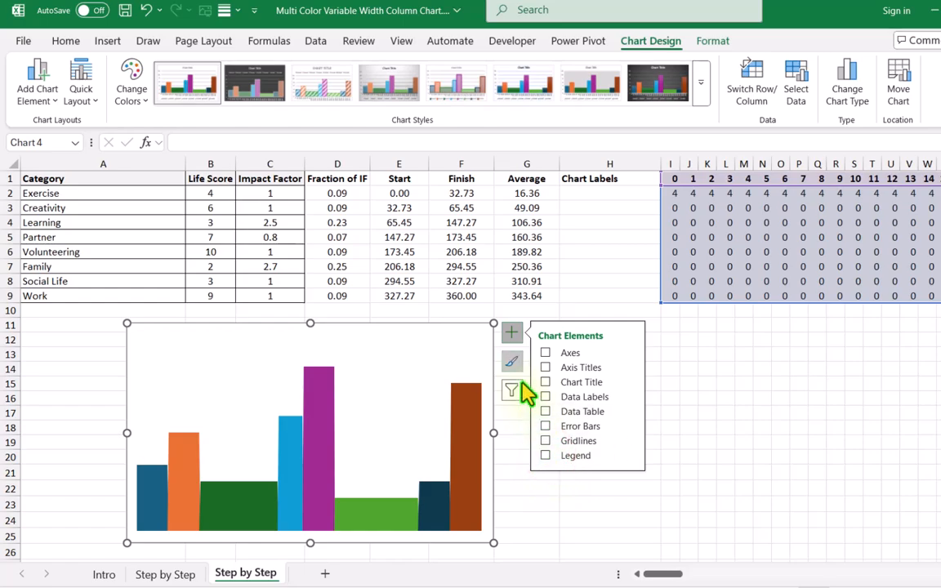
left_click(510, 333)
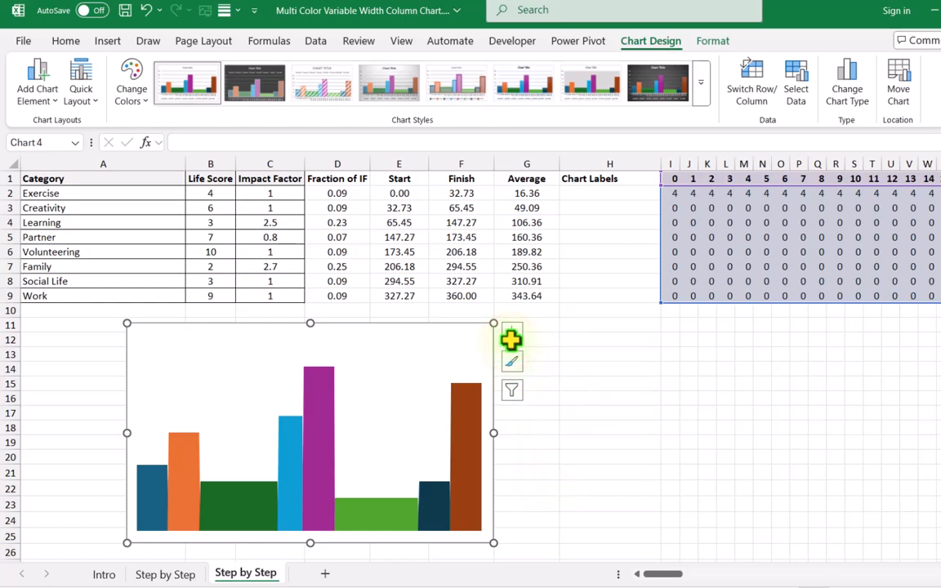
Step: Add two new series named "axies" and "Data label" to the chart's data source, keeping their default values
left_click(788, 99)
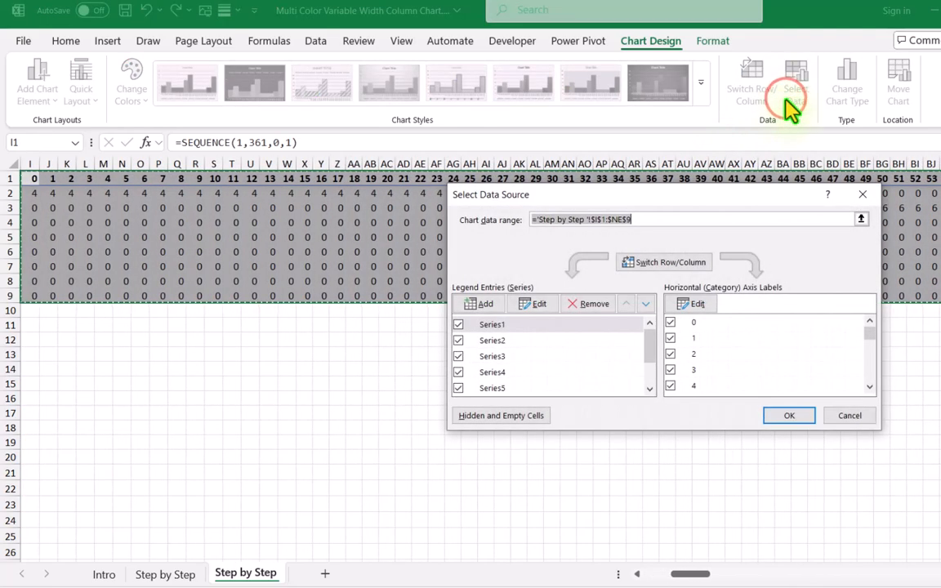
left_click(490, 304)
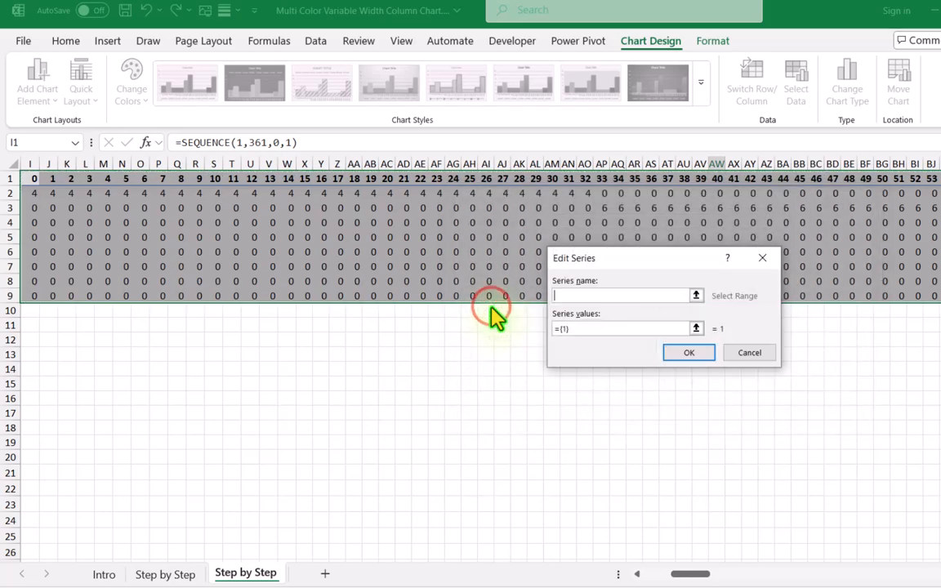
type("axies")
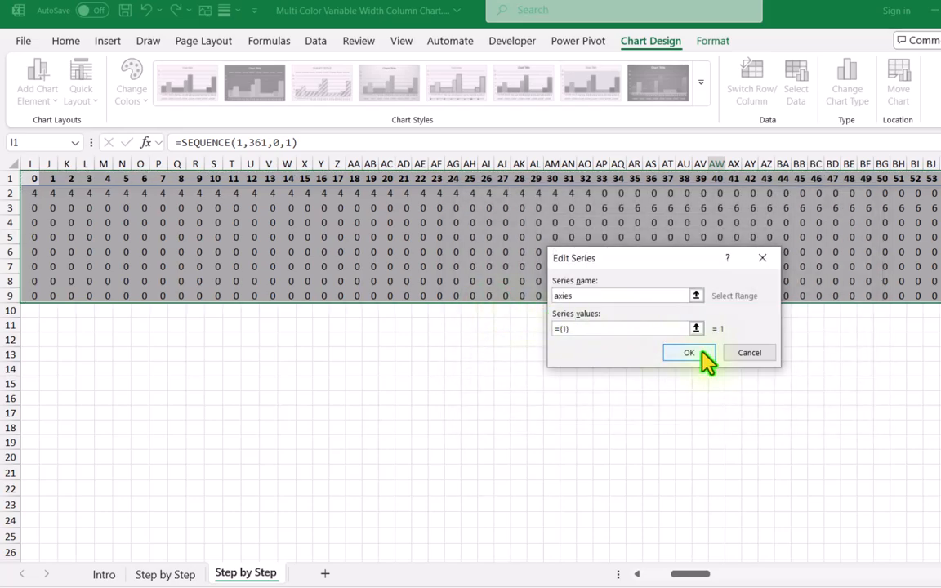
left_click(701, 353)
left_click(482, 305)
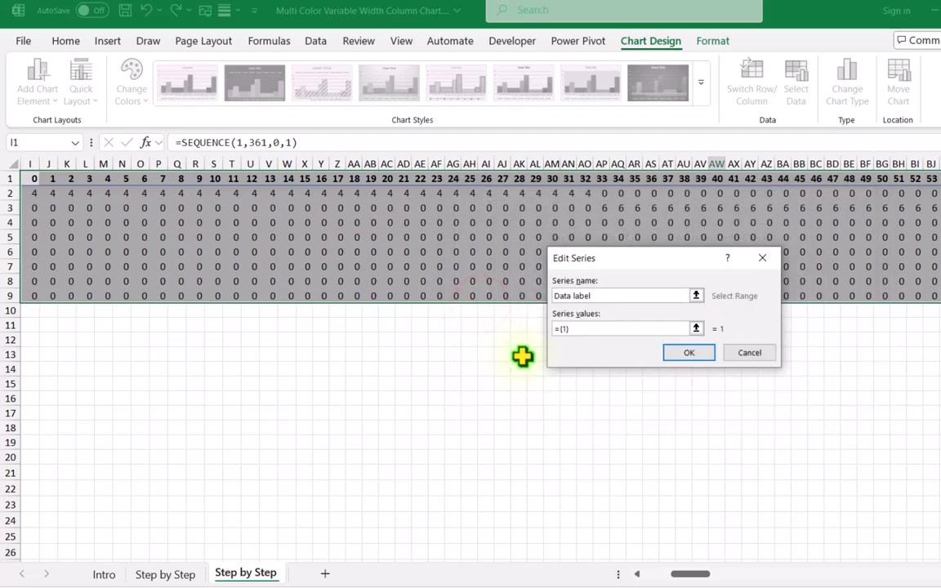
left_click(688, 352)
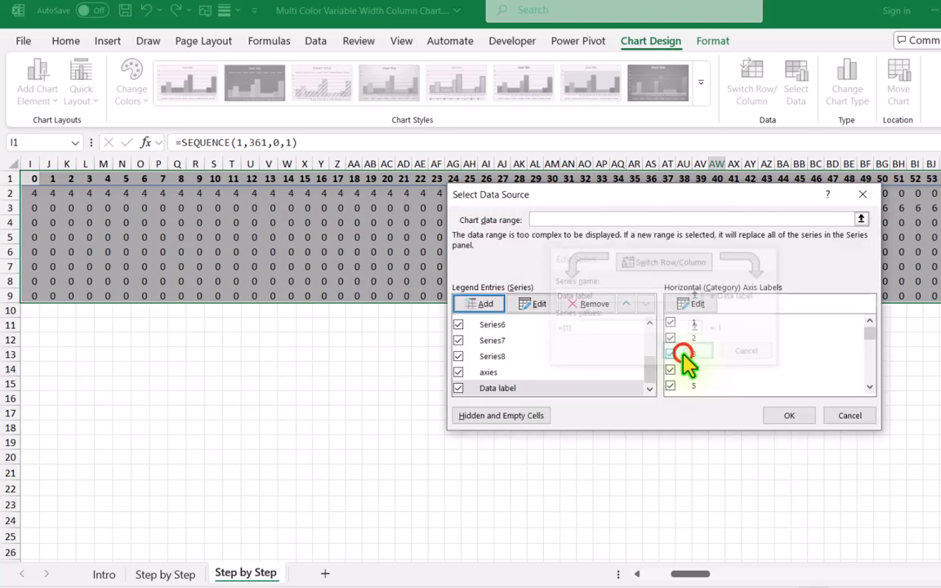
left_click(789, 415)
Step: Change the chart to a Combo type and set Series1, Series2 and Series3 to Area
left_click_drag(702, 575, 630, 569)
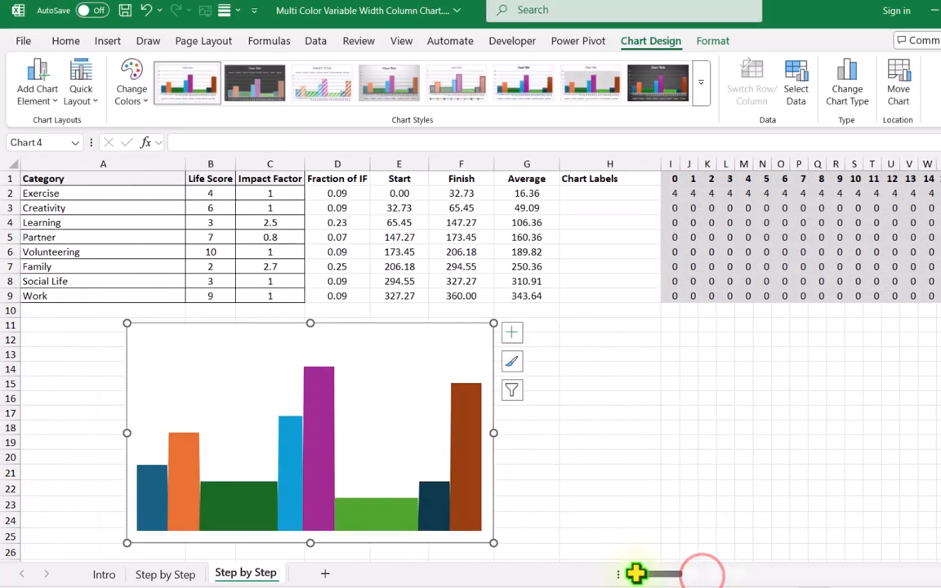
left_click(849, 94)
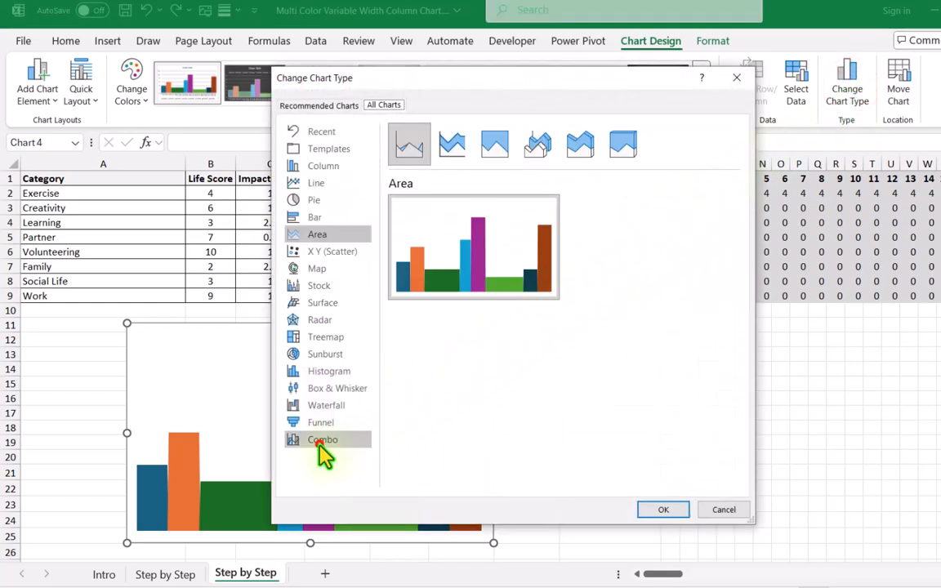
left_click(321, 442)
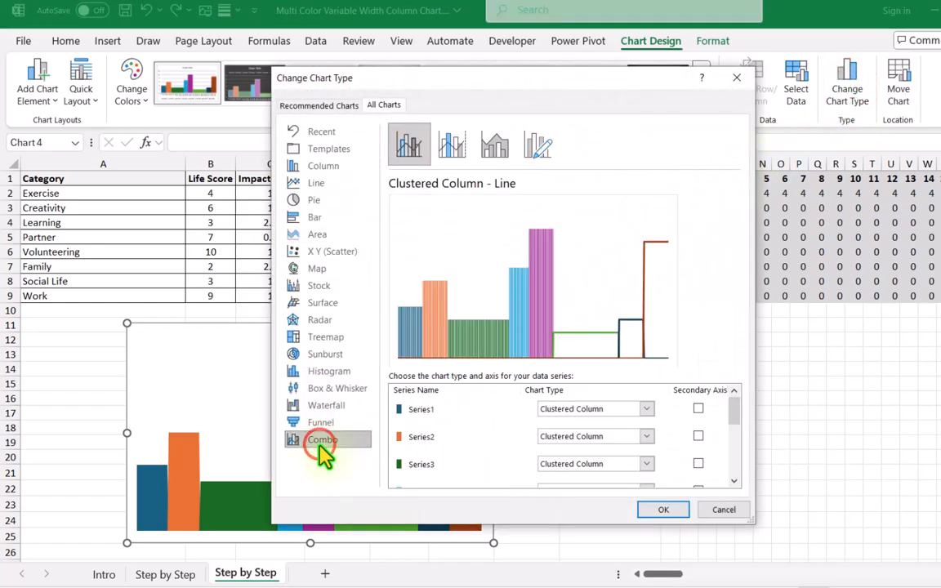
left_click(646, 409)
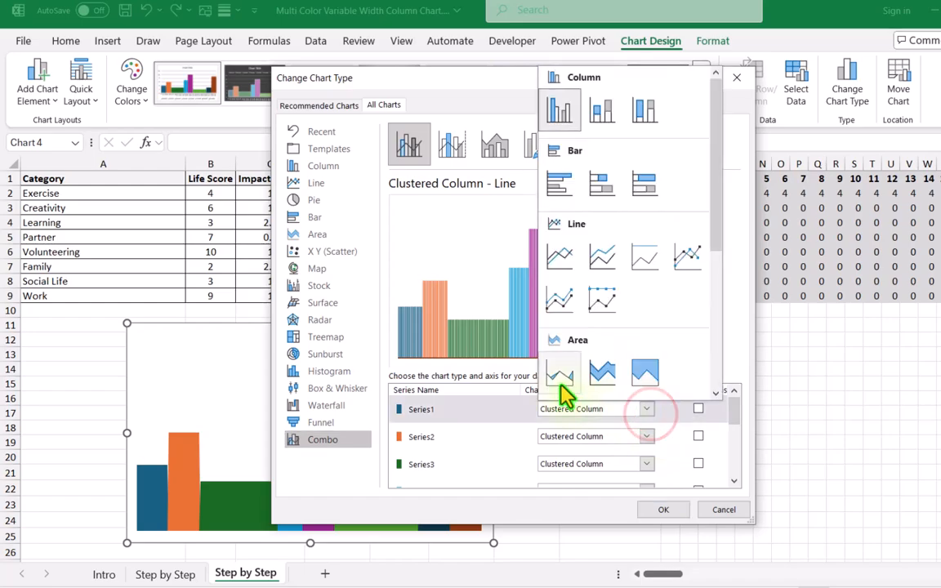
left_click(561, 382)
left_click(646, 436)
left_click(559, 400)
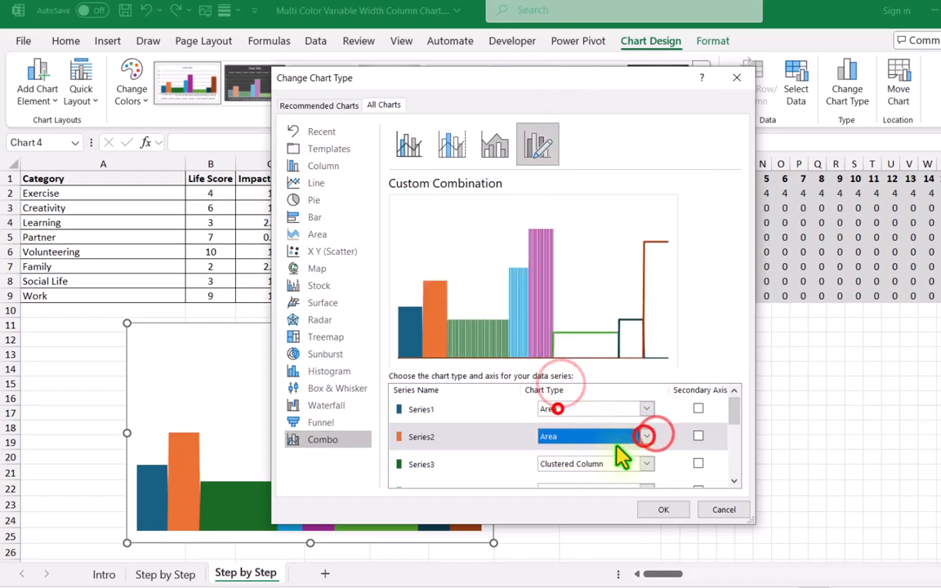
left_click(644, 463)
left_click(566, 430)
Step: Set Series4 through Series8 to the Area chart type in the custom combination
scroll(609, 433, "down", 1)
left_click(645, 424)
left_click(551, 395)
left_click(649, 456)
left_click(567, 429)
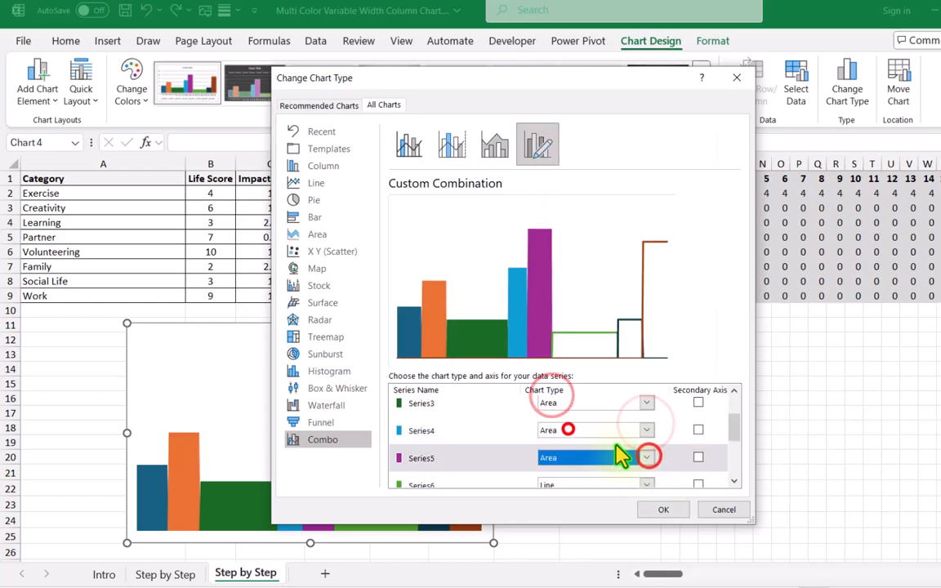
scroll(632, 445, "down", 1)
left_click(647, 424)
left_click(561, 392)
left_click(645, 451)
left_click(560, 414)
left_click(647, 477)
left_click(541, 437)
Step: Set the axies and Data label series to Scatter and apply the custom combination
scroll(571, 438, "down", 1)
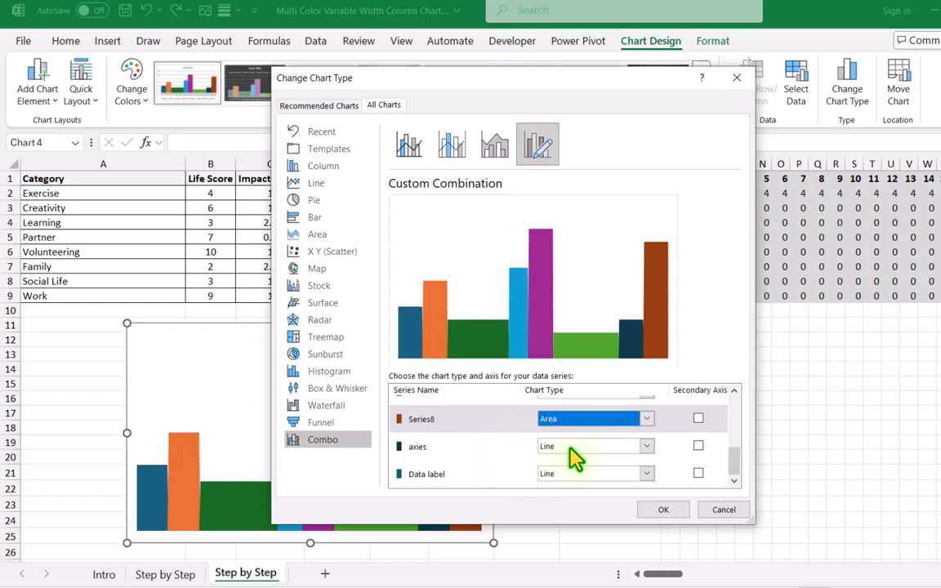
left_click(646, 445)
scroll(625, 457, "down", 5)
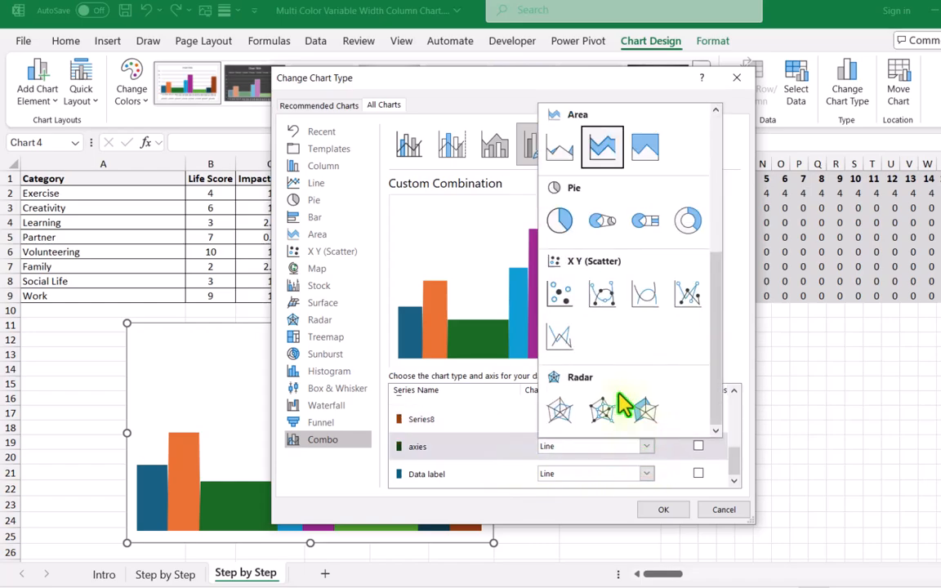
left_click(563, 295)
left_click(645, 474)
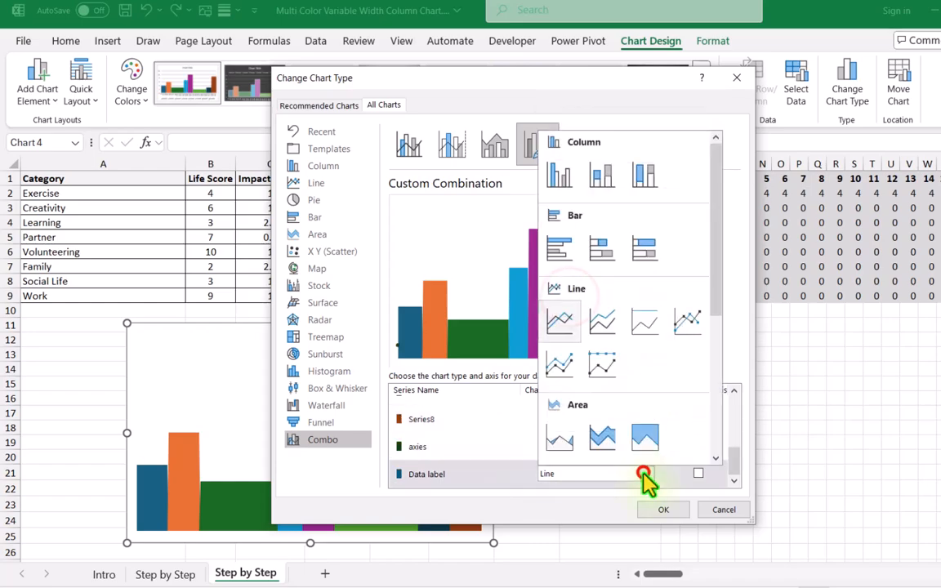
scroll(605, 425, "down", 5)
left_click(559, 329)
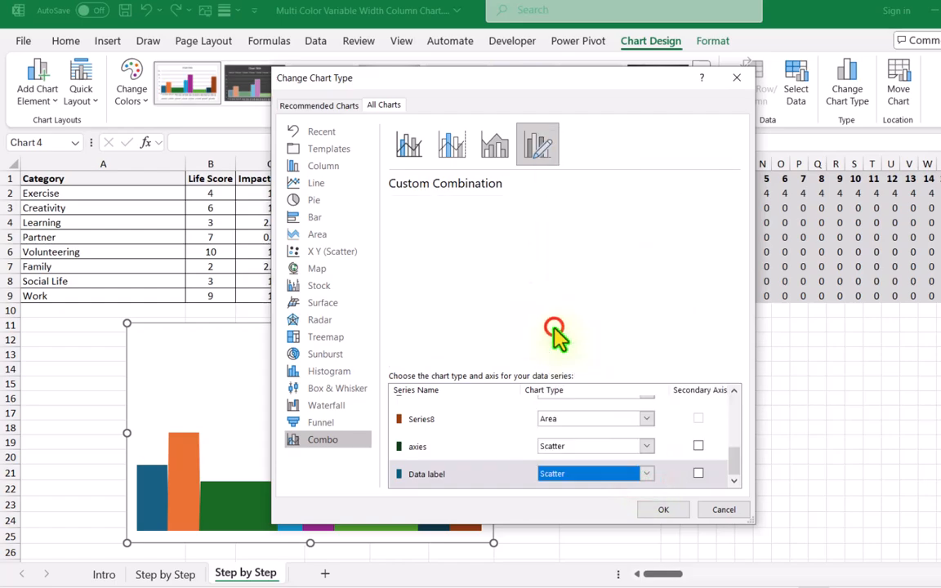
left_click(661, 511)
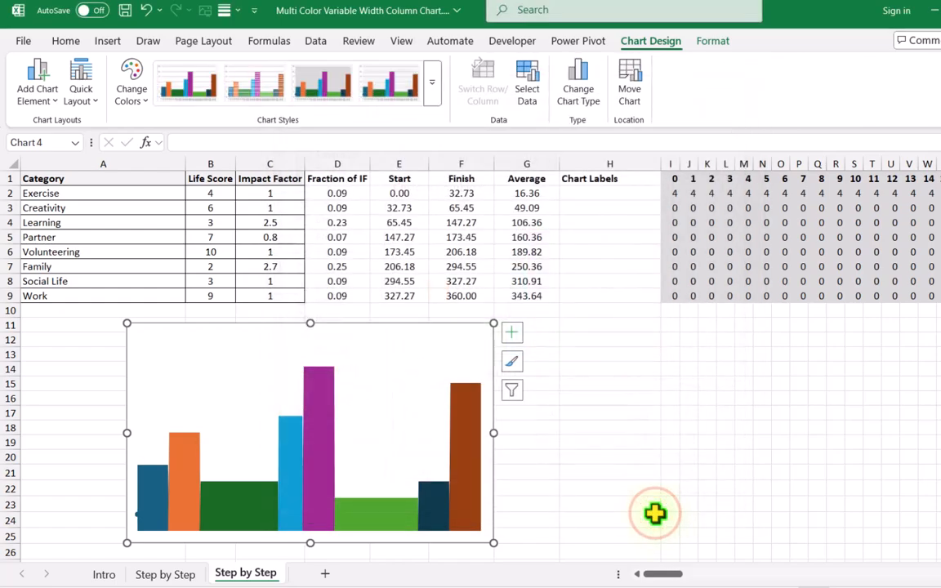
Step: Set the axies series' X values to the Average range G2:G9 and its Y values to {0,0,0,0,0,0,0,0}
left_click(522, 81)
left_click_drag(649, 347, 651, 382)
left_click(539, 371)
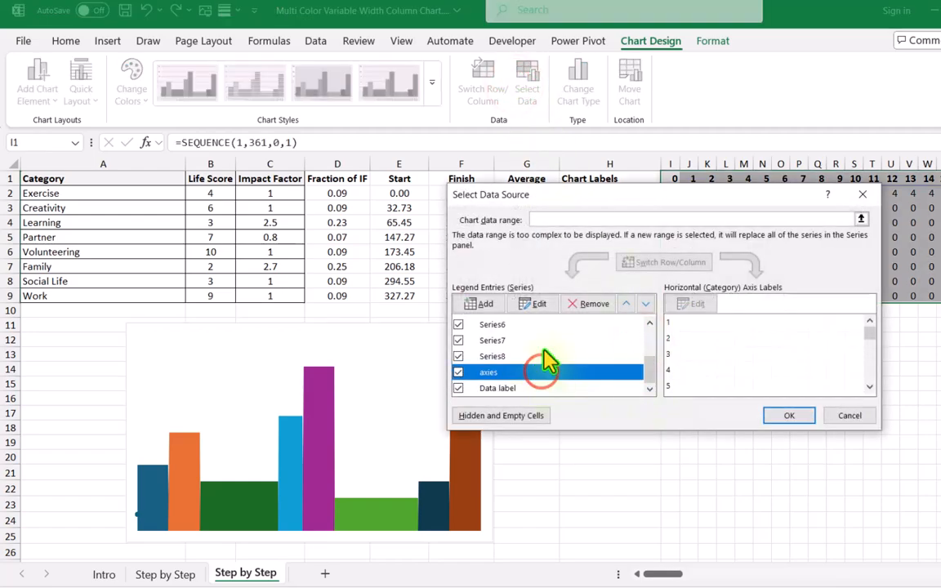
left_click(545, 307)
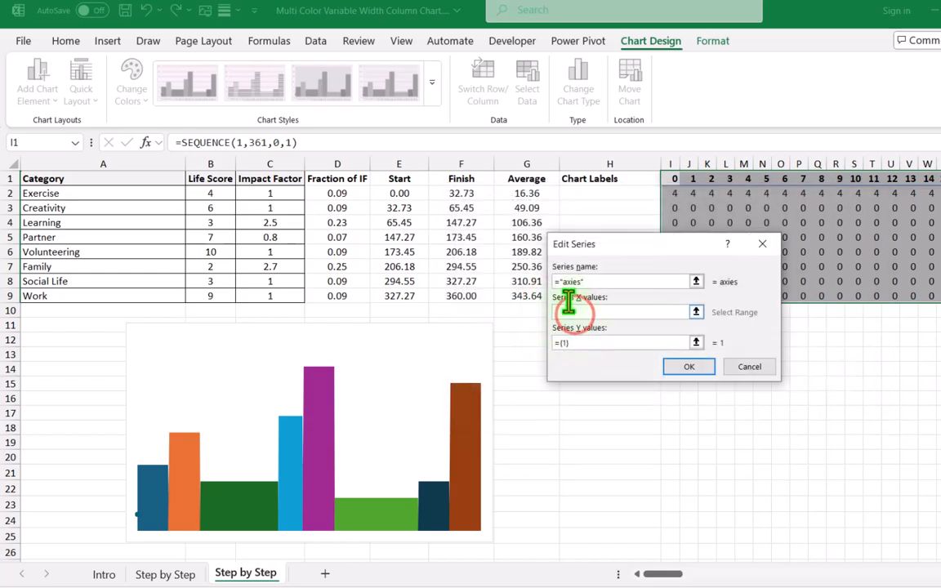
left_click_drag(526, 193, 516, 290)
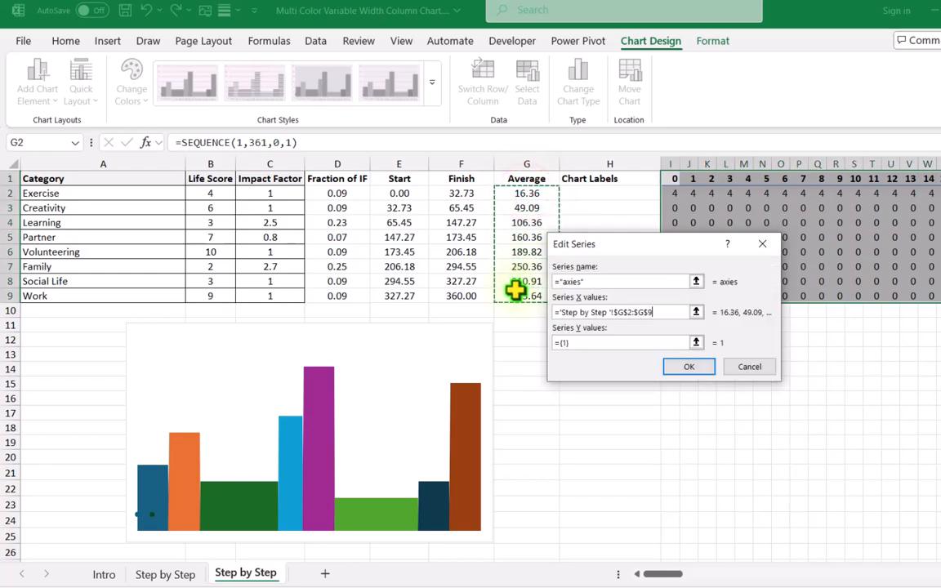
left_click(576, 342)
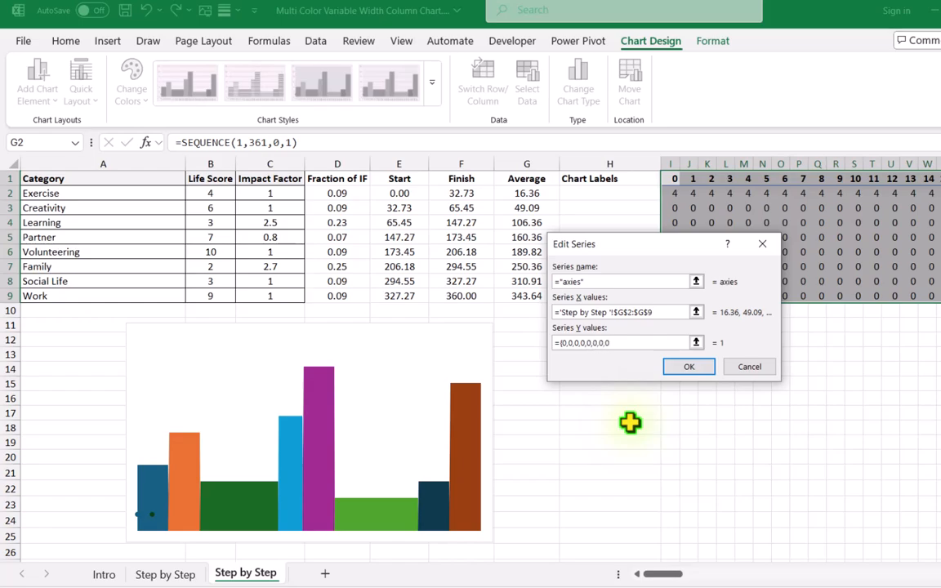
left_click(686, 367)
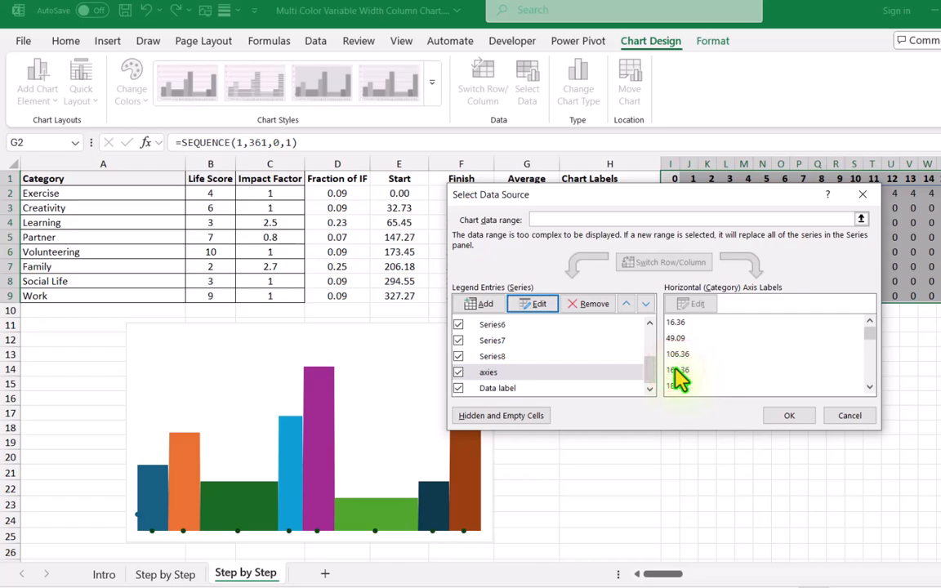
Step: Set the Data label series' X values to G2:G9 and Y values to Life Score range B2:B9, and apply the data source changes
left_click(520, 388)
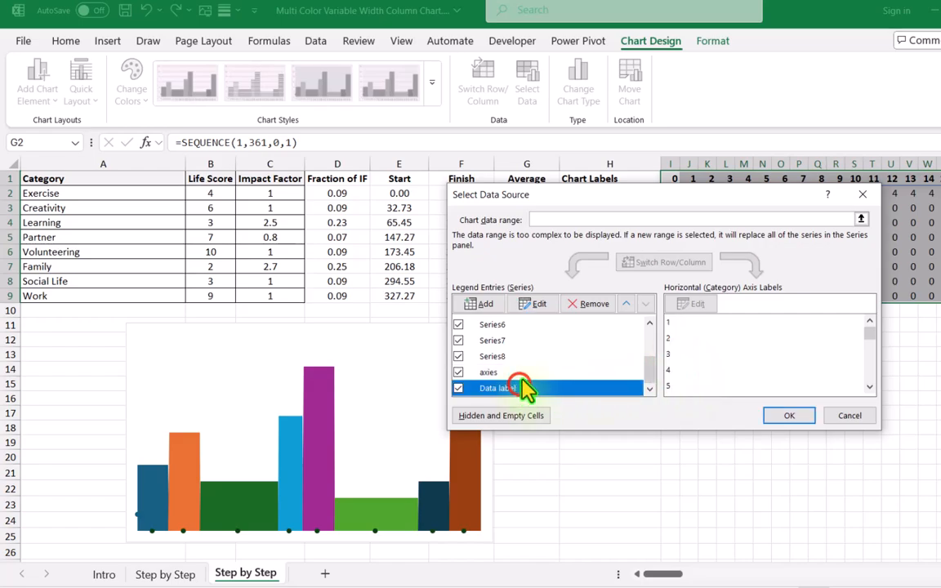
left_click(549, 311)
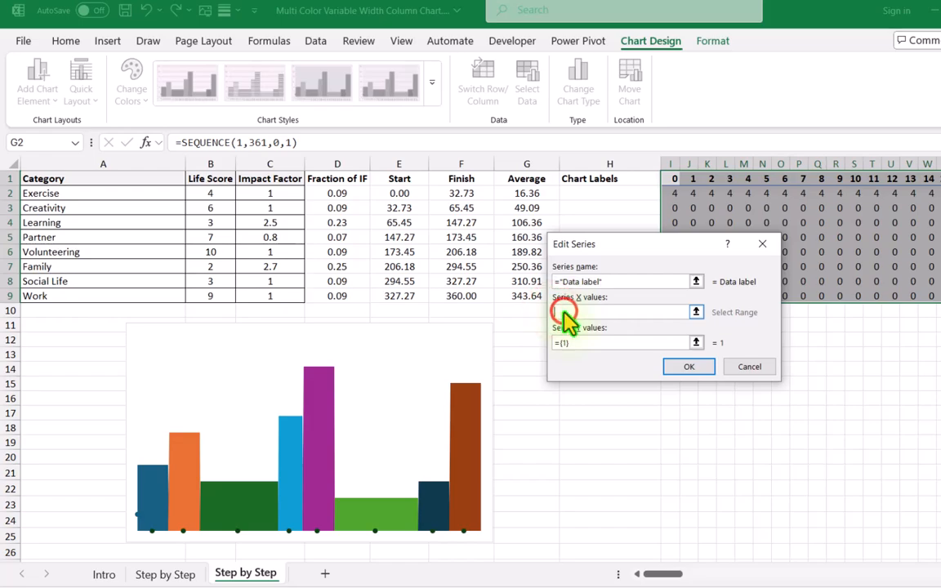
left_click_drag(525, 196, 521, 291)
left_click(589, 344)
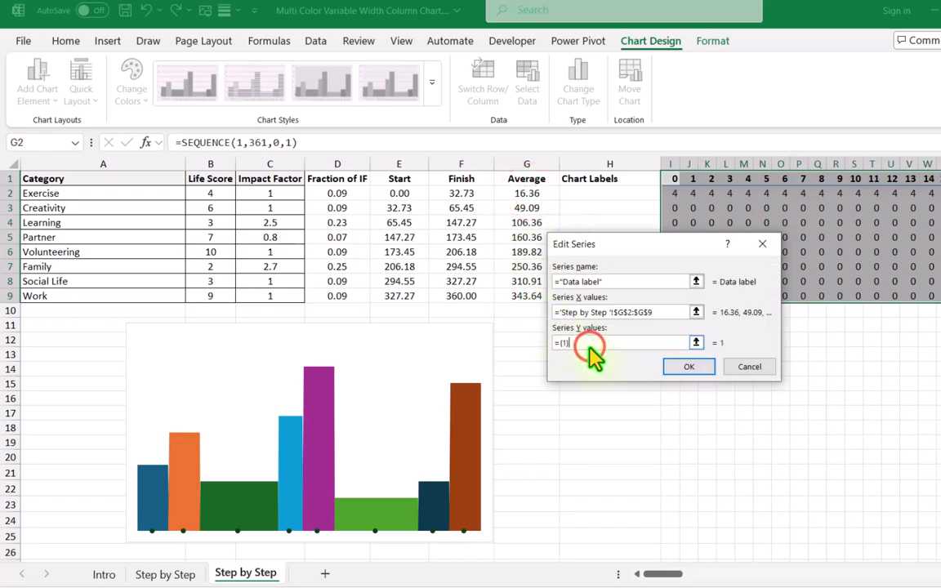
key("BackSpace")
key("BackSpace")
key("BackSpace")
key("BackSpace")
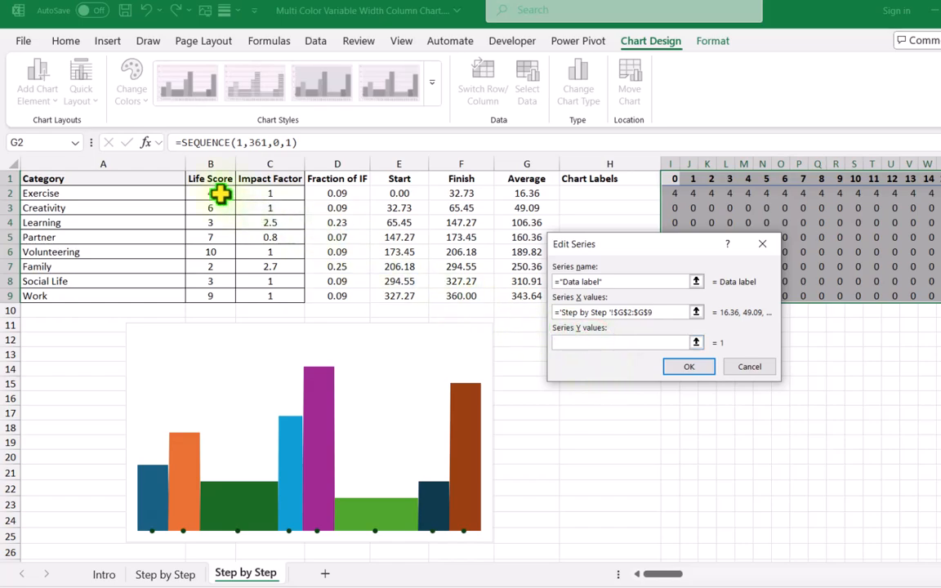
left_click_drag(219, 193, 212, 294)
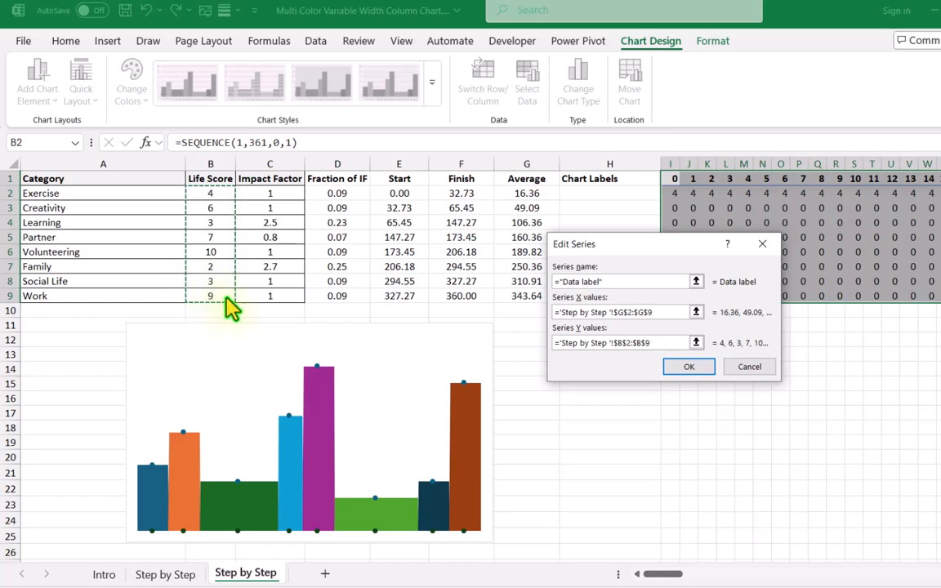
left_click(672, 368)
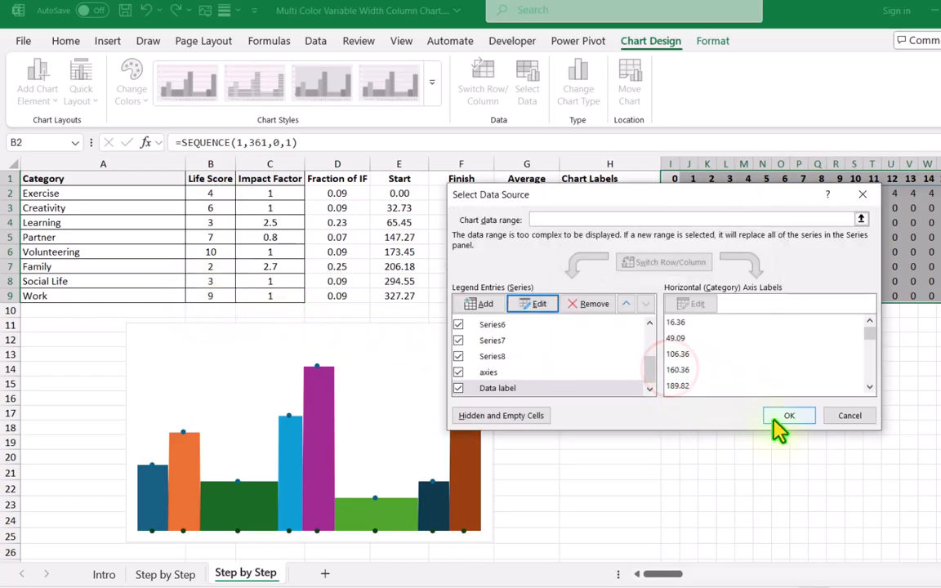
left_click(773, 418)
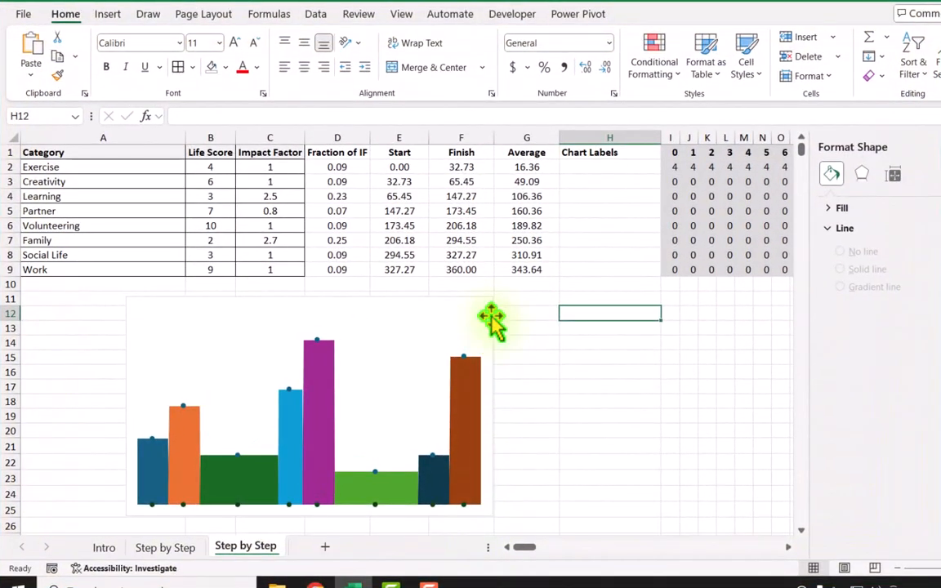
Step: Enlarge the chart to extend past column H and shrink the plot area's height to leave blank space below the columns
left_click(490, 315)
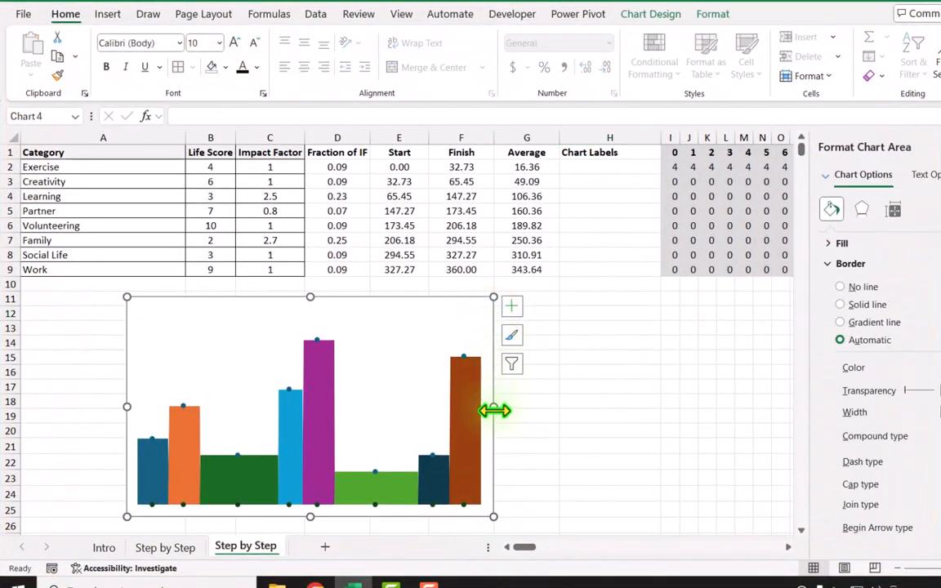
left_click_drag(493, 406, 663, 425)
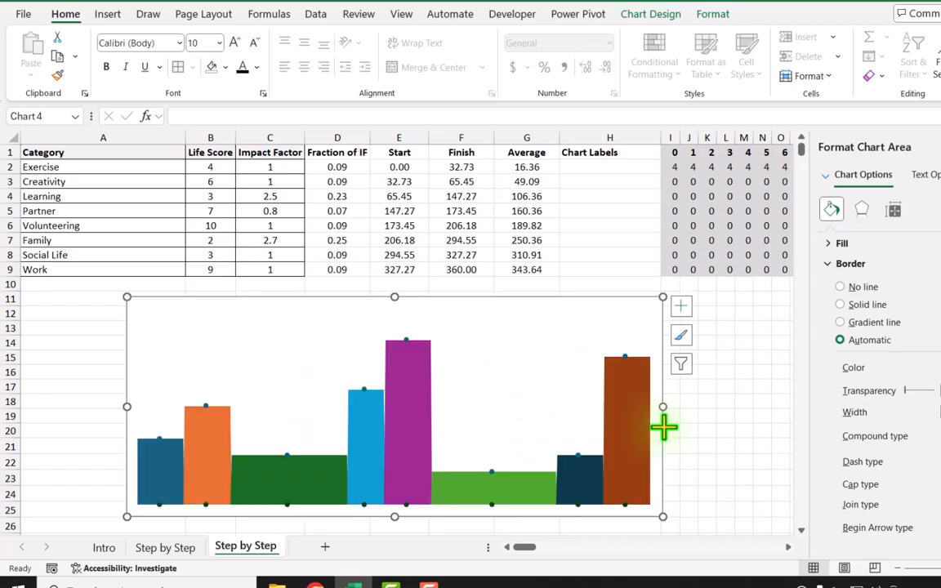
left_click(712, 14)
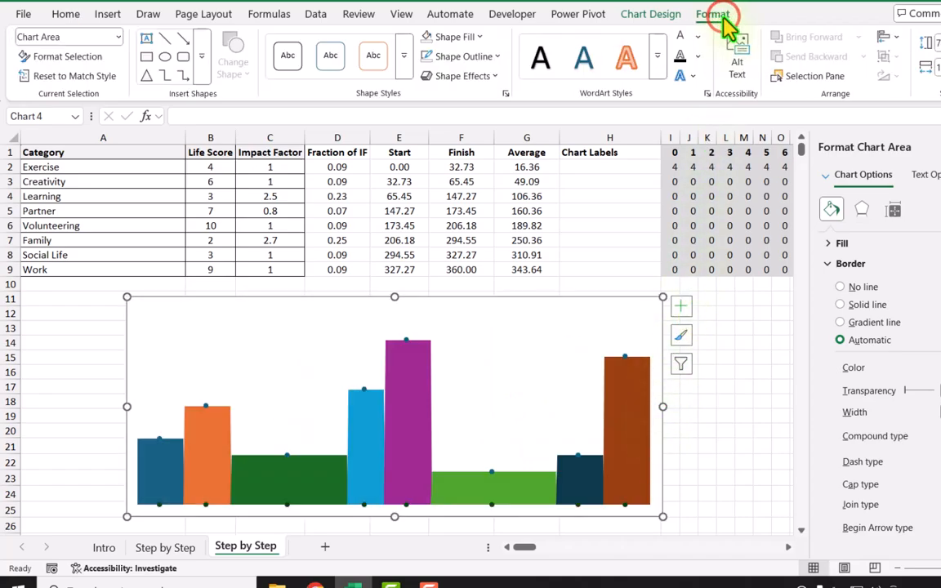
left_click(117, 38)
left_click(98, 72)
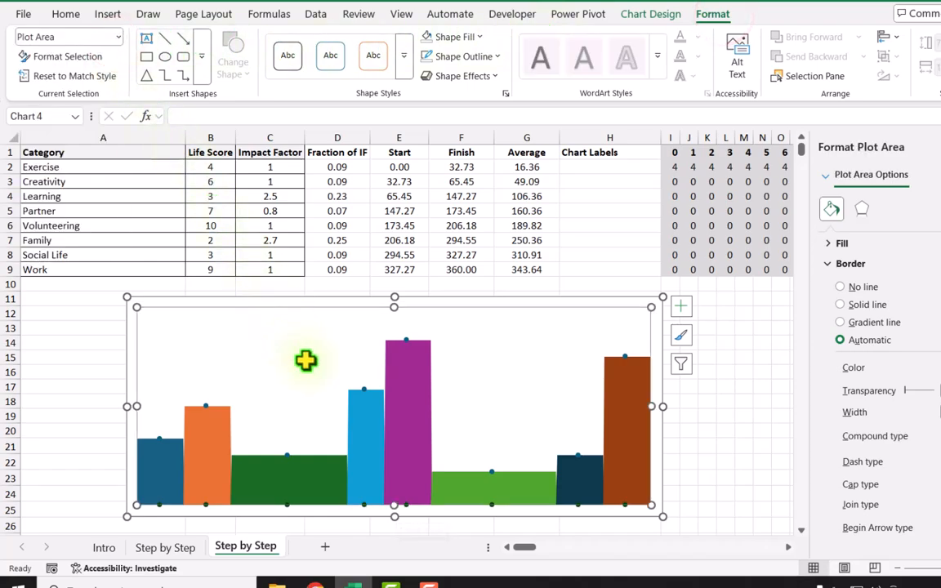
left_click_drag(392, 504, 393, 459)
left_click_drag(655, 518, 699, 547)
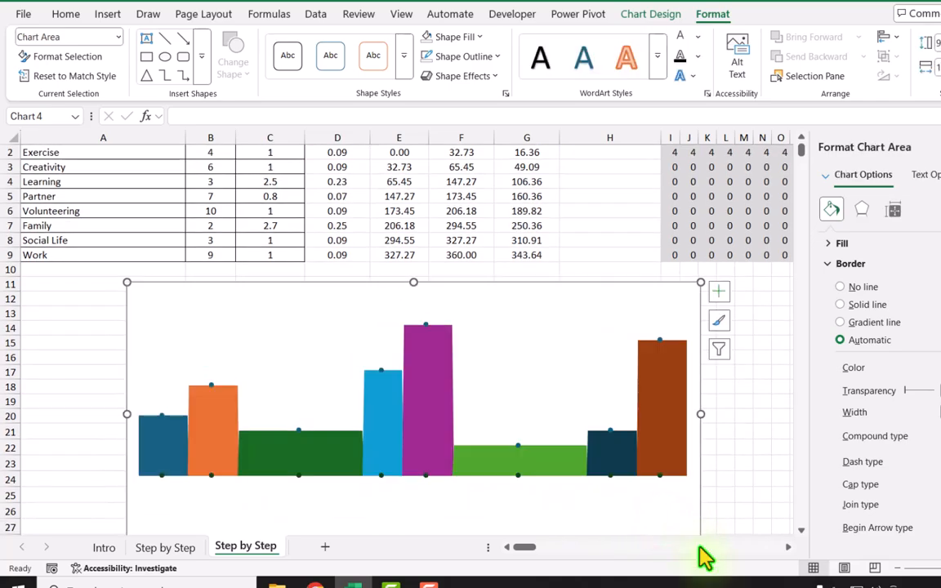
Step: Add data labels to the axies series and open their detailed formatting options
left_click(117, 37)
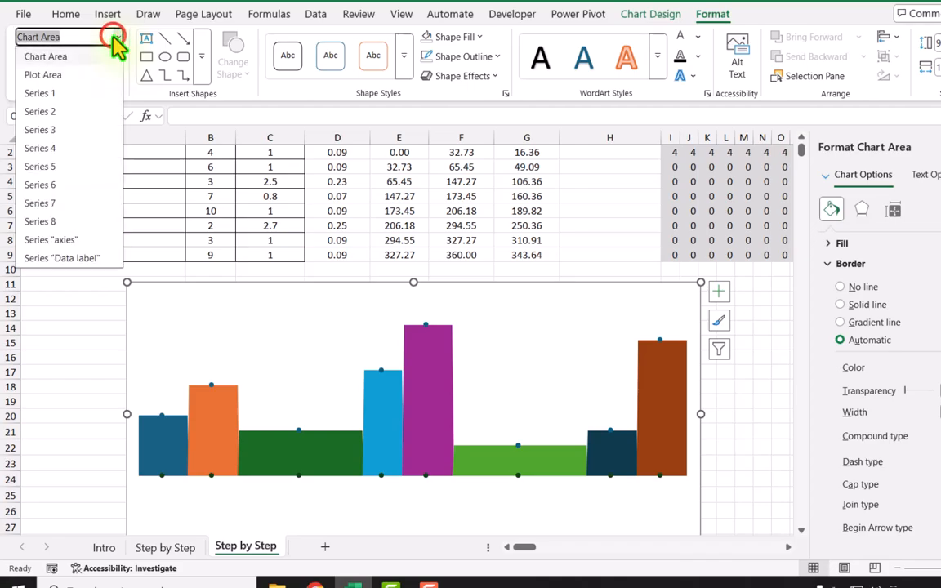
left_click(87, 239)
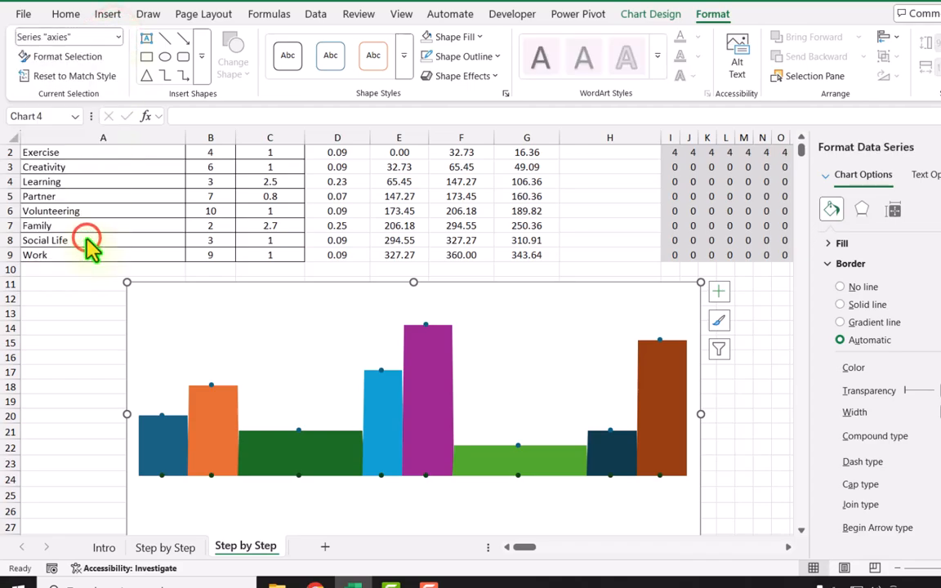
left_click(717, 292)
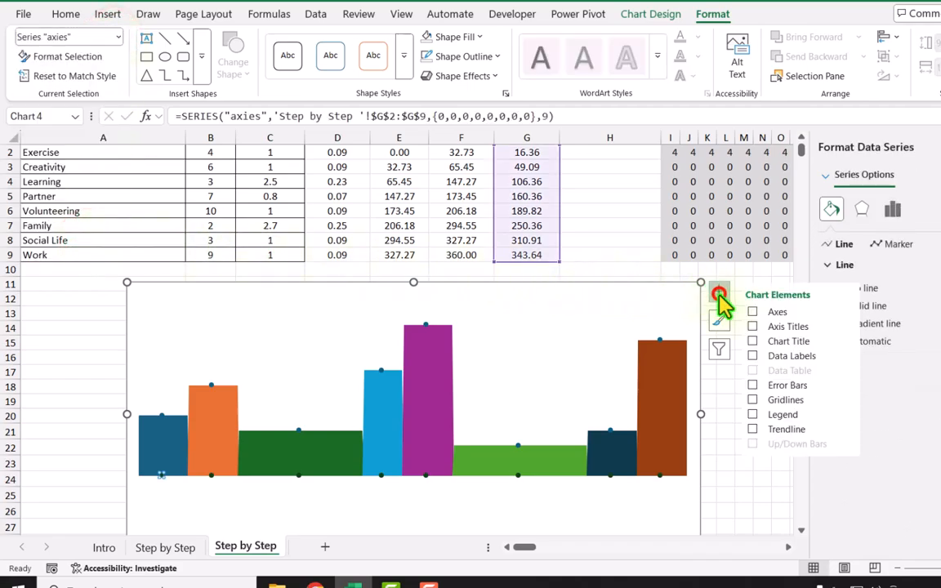
left_click(752, 356)
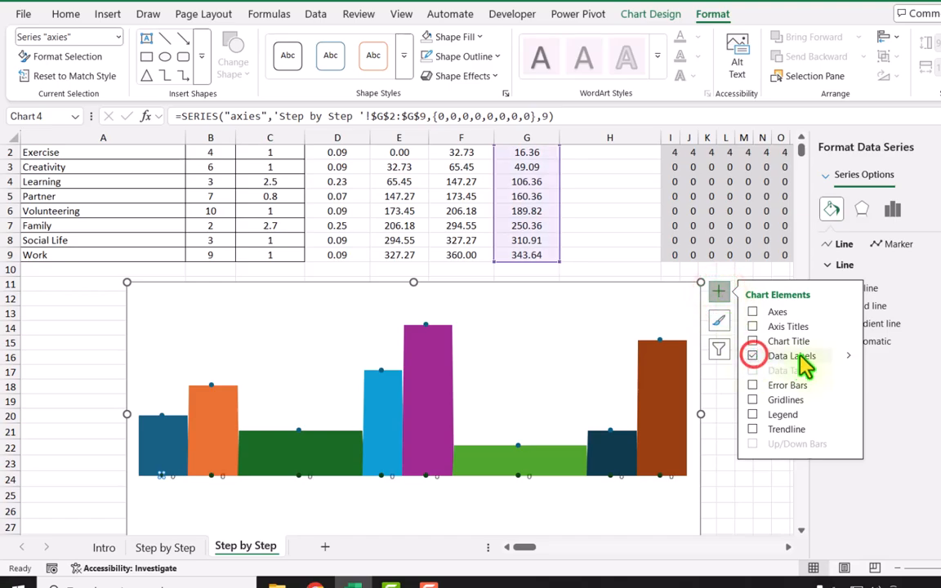
left_click(848, 356)
left_click(903, 474)
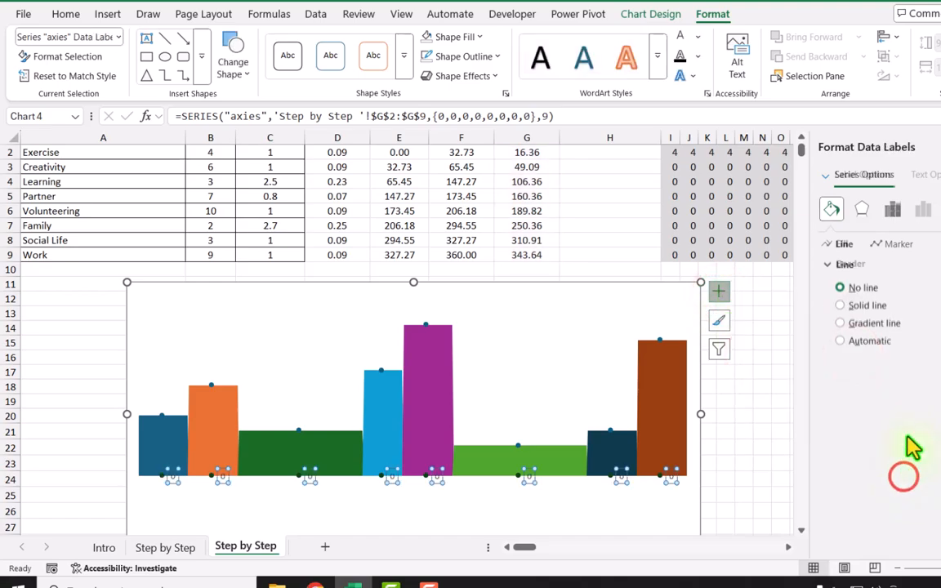
Step: Label the axies points with the category names in A2:A9 instead of the Y value, in bold and positioned below
left_click(923, 209)
left_click(903, 245)
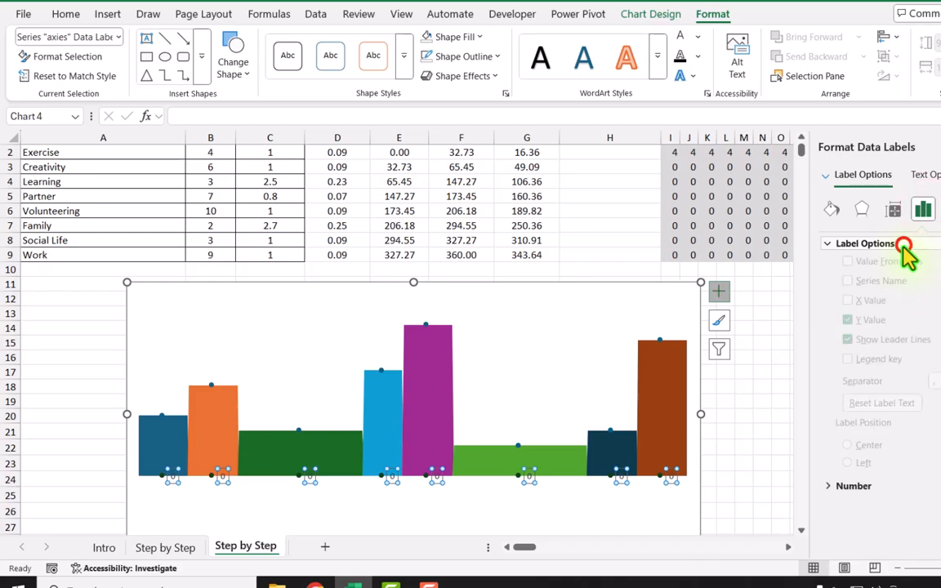
left_click(890, 278)
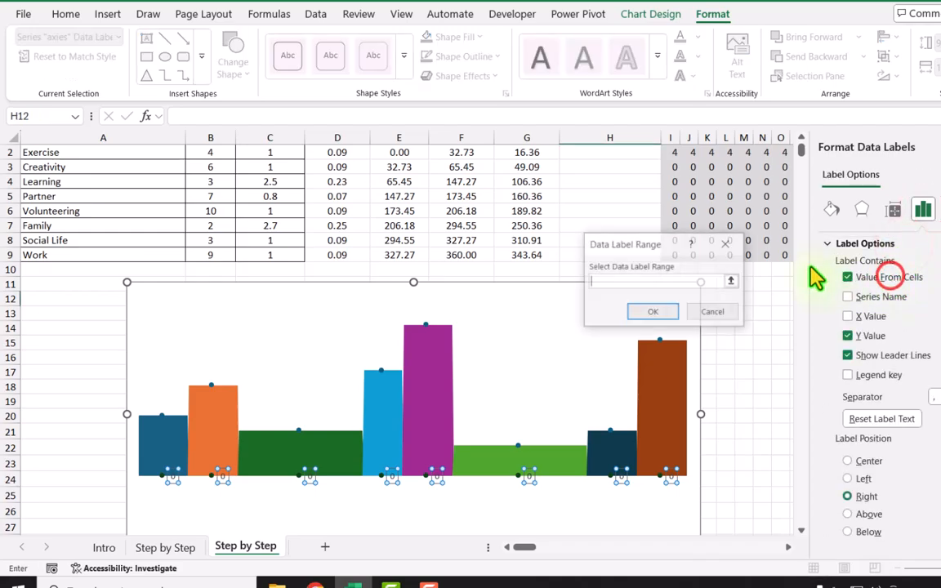
scroll(46, 168, "up", 1)
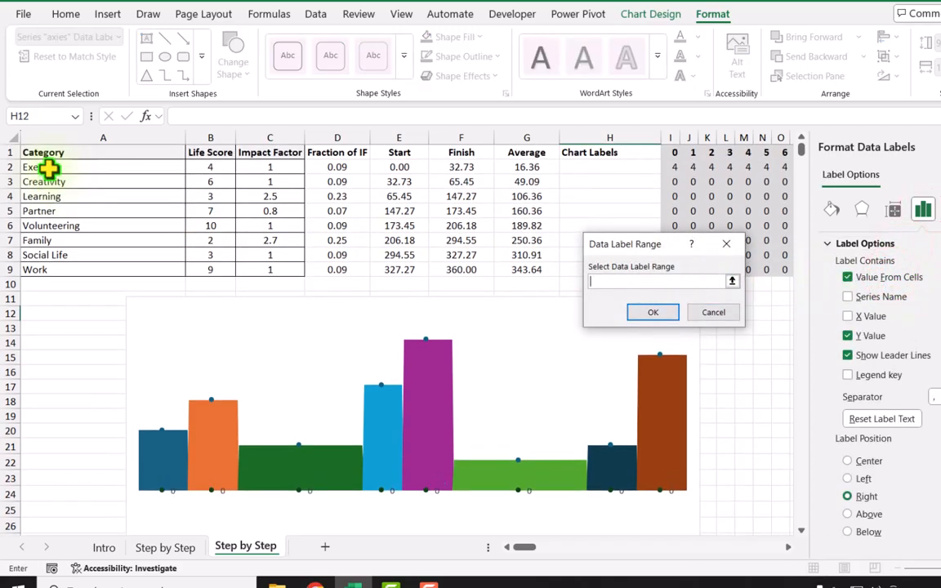
left_click_drag(49, 169, 48, 263)
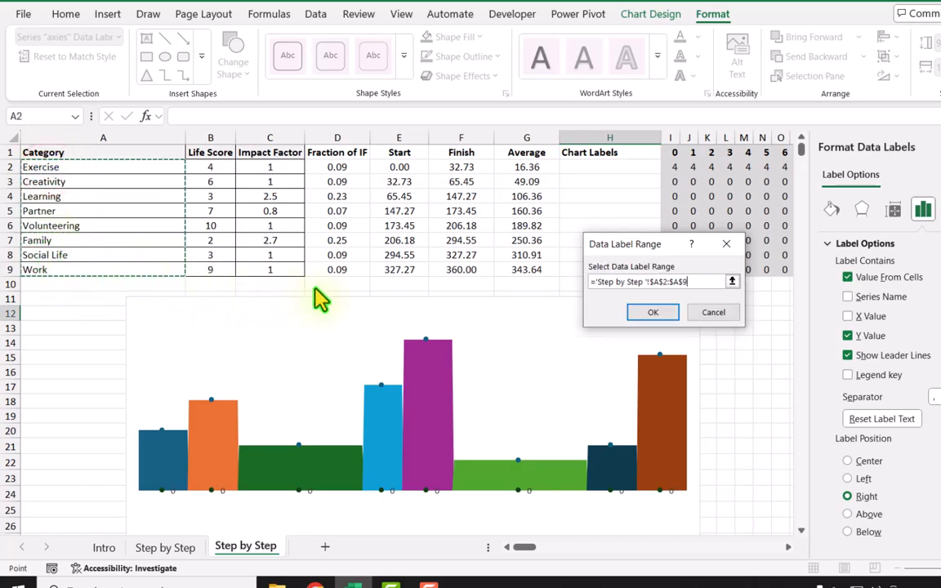
left_click(654, 313)
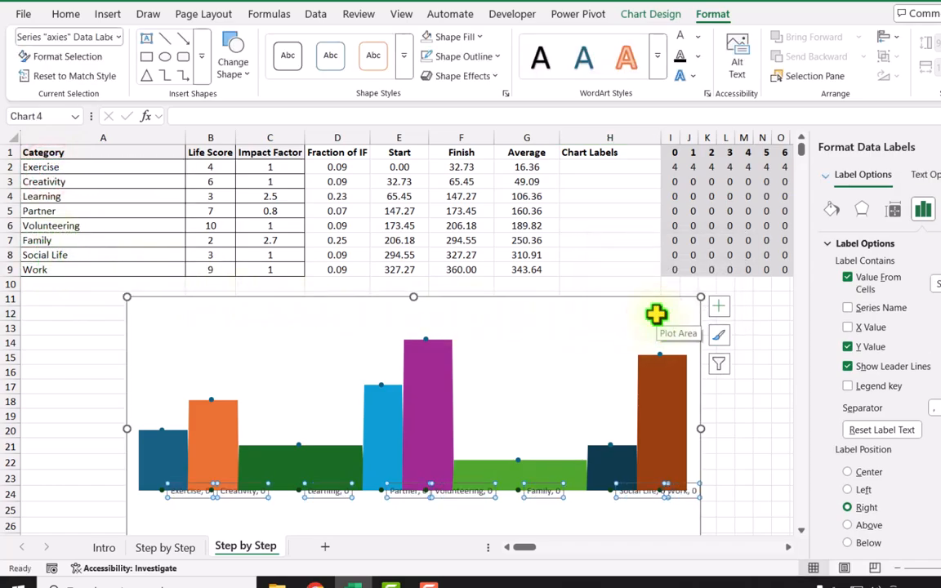
left_click(871, 348)
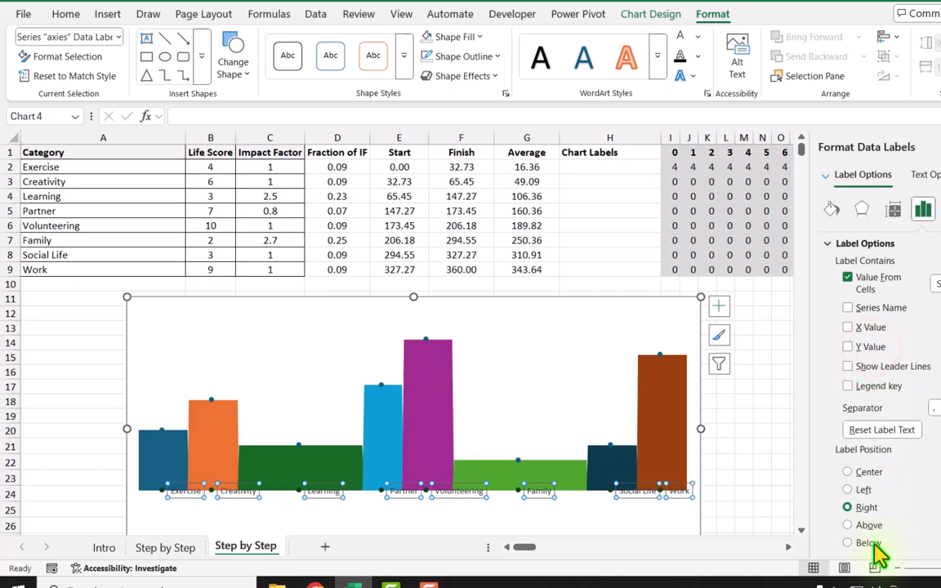
left_click(848, 543)
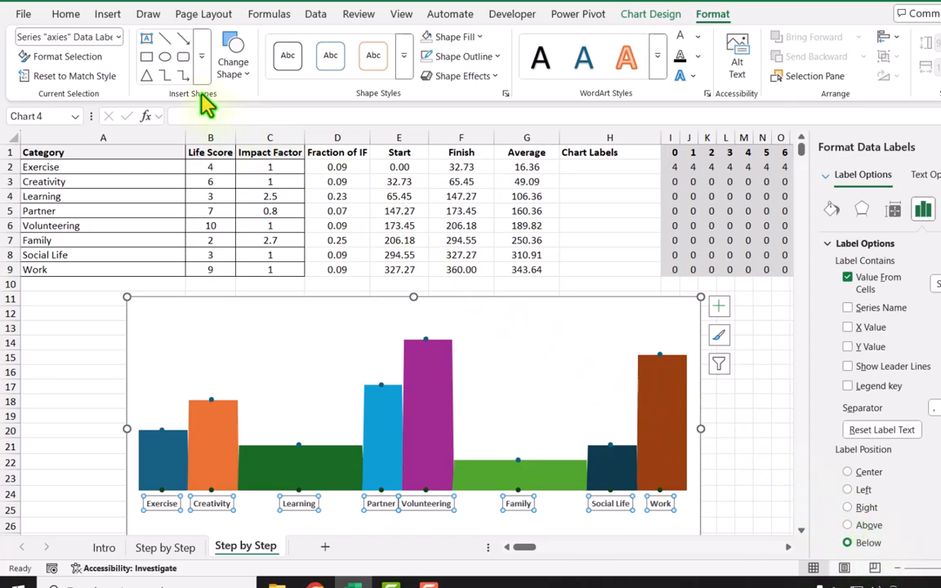
Step: Hide the axies series' markers by setting them to no fill and no outline
left_click(118, 37)
left_click(69, 238)
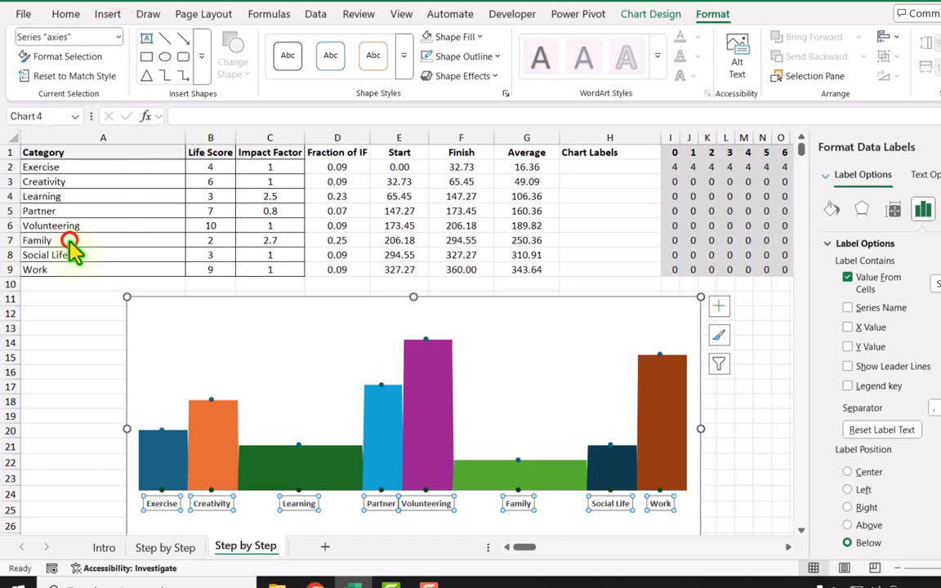
left_click(472, 37)
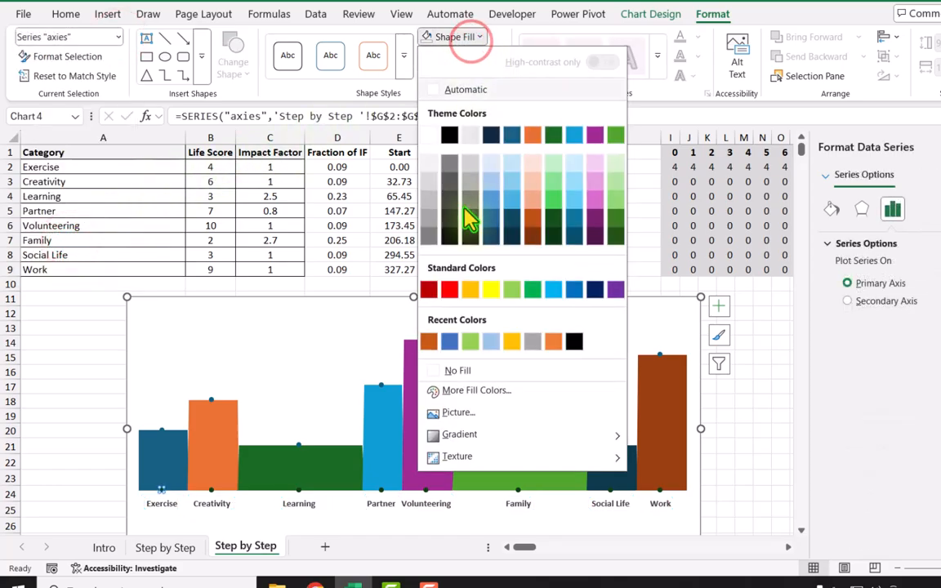
left_click(458, 374)
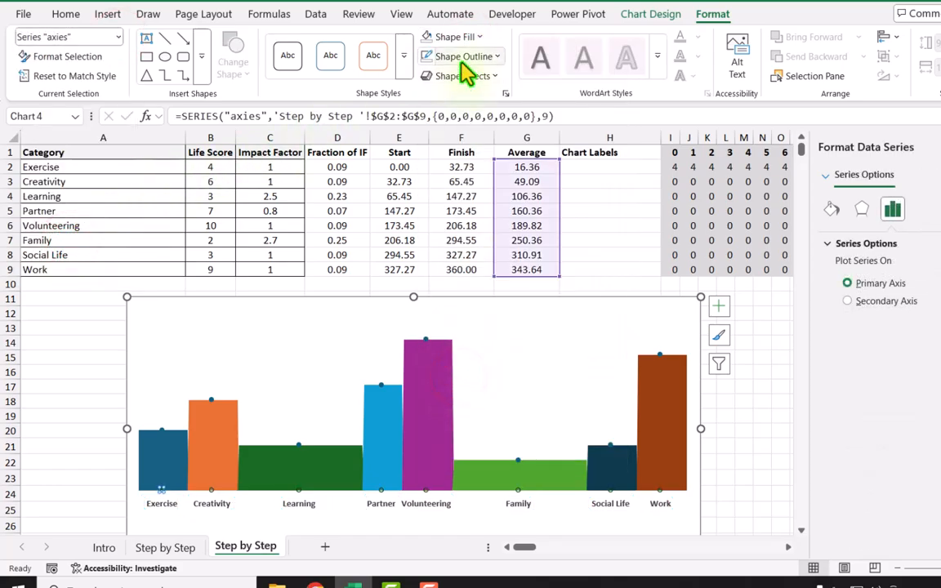
left_click(463, 57)
left_click(476, 392)
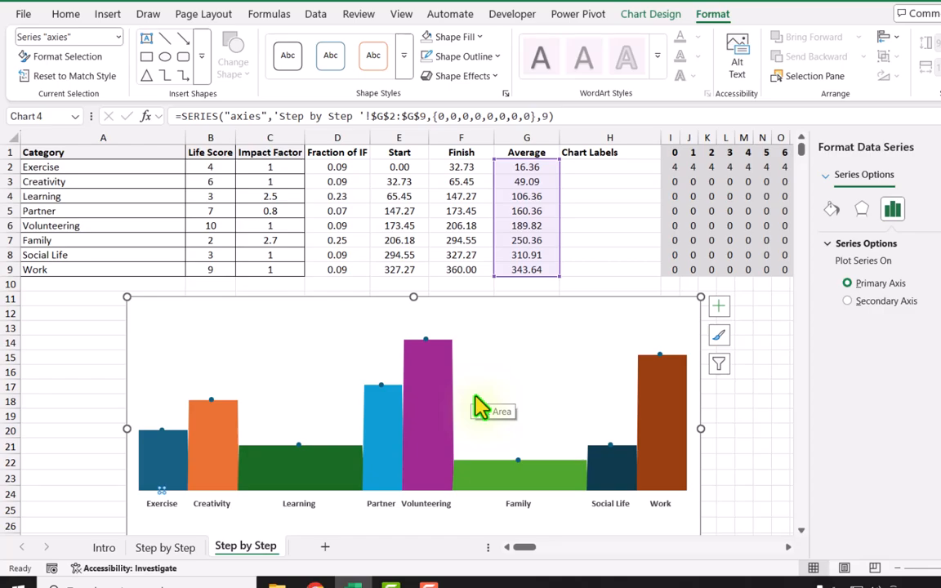
Step: Build the chart label in H2 with ="LF: "&B2&CHAR(10)&"IF: "&C2 and fill the formula down to H9
left_click(586, 169)
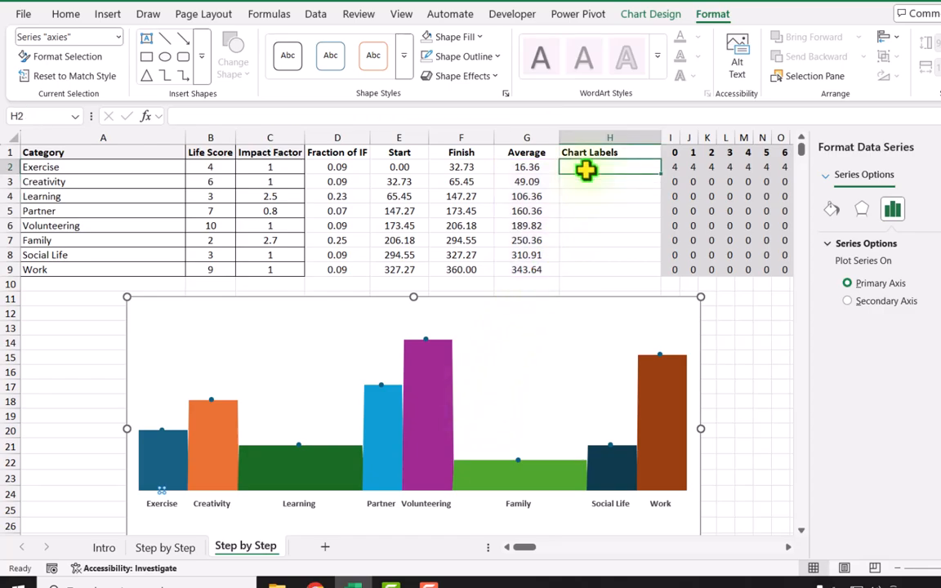
type("=")
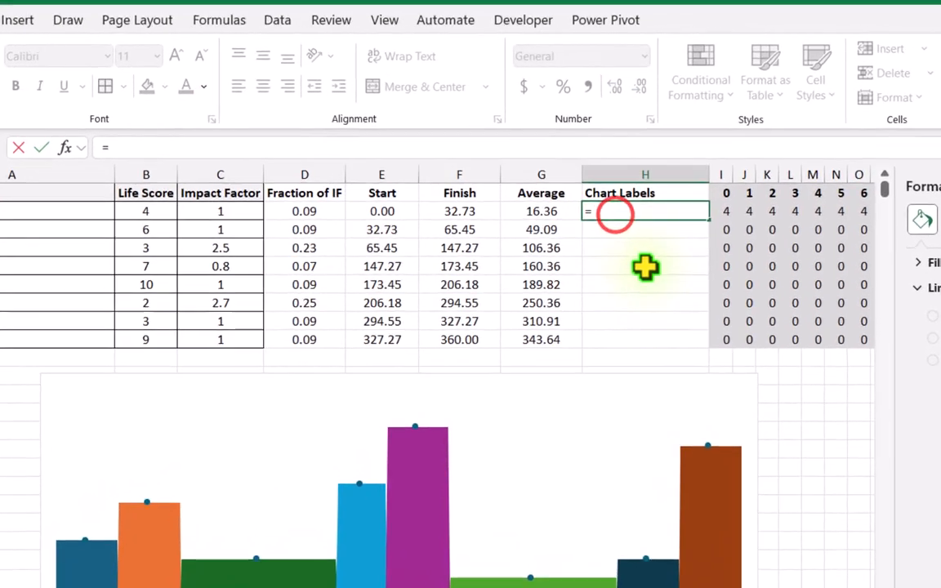
type("\"LF")
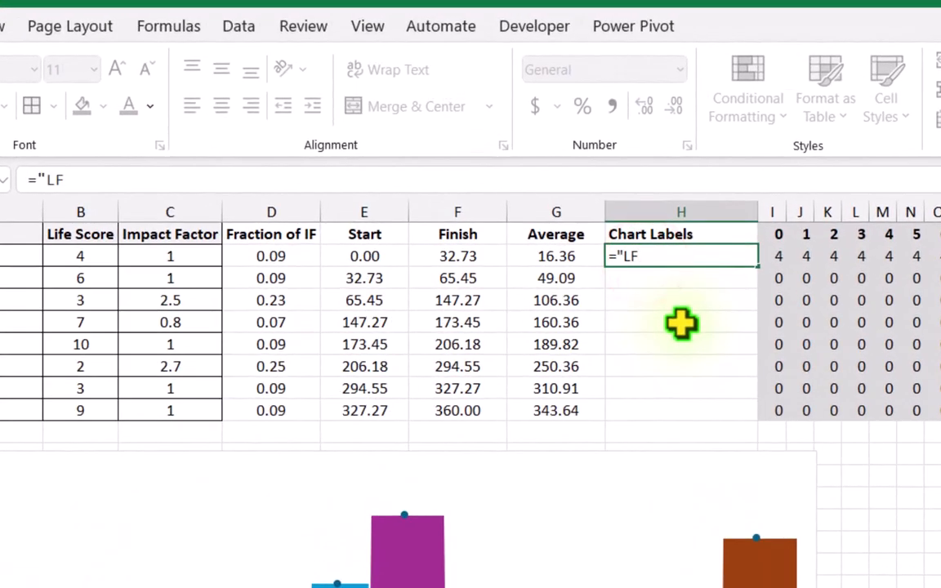
type(": \"&")
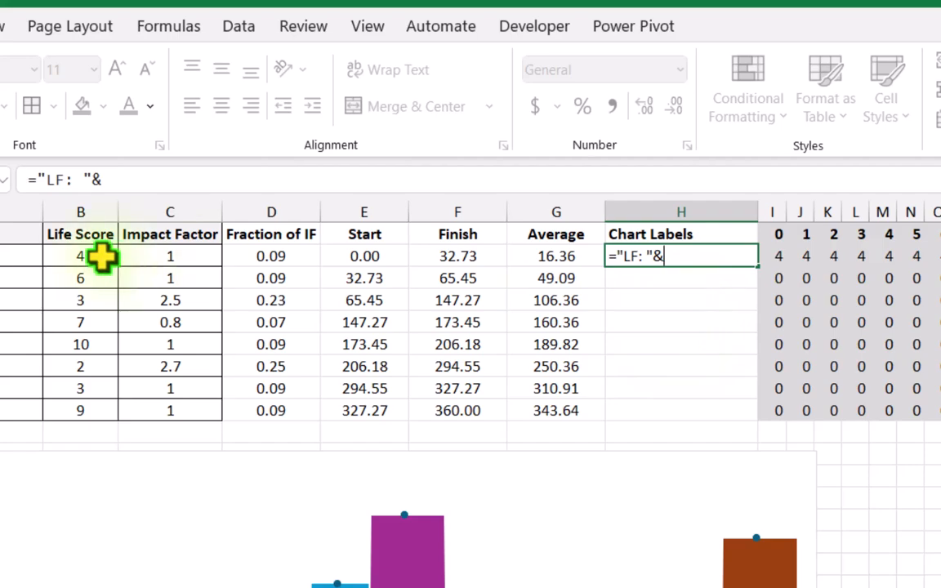
left_click(89, 256)
type("&char(10)&\"IF: \"&")
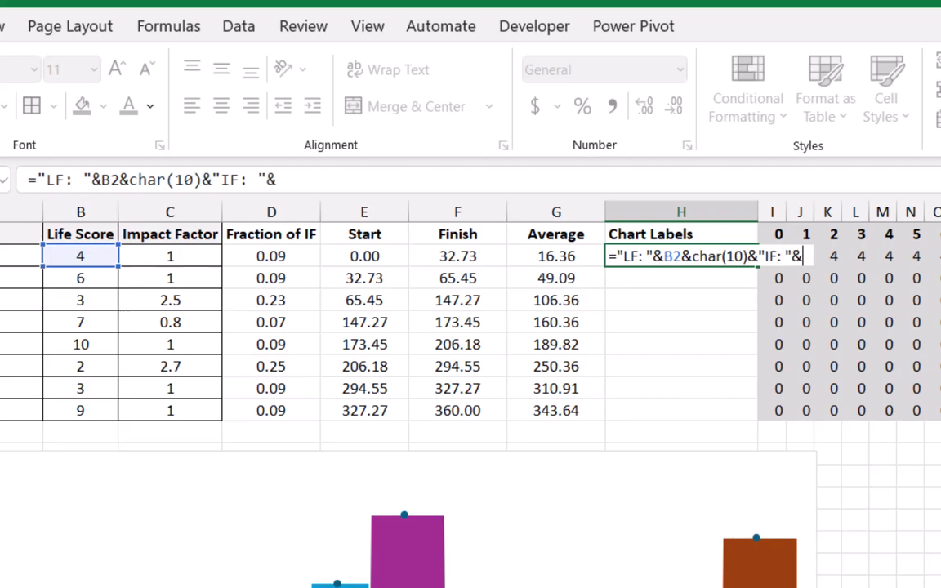
left_click(178, 250)
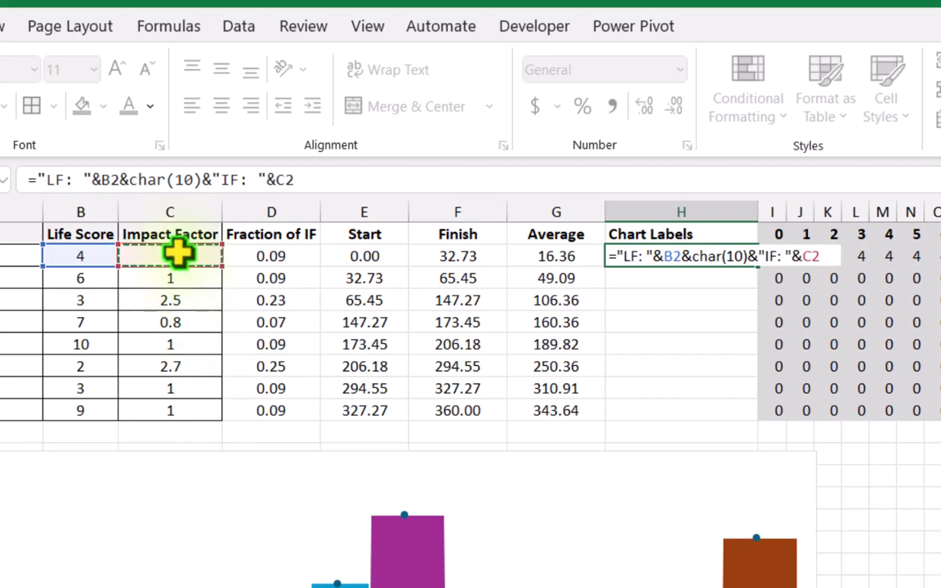
key("Return")
left_click(702, 258)
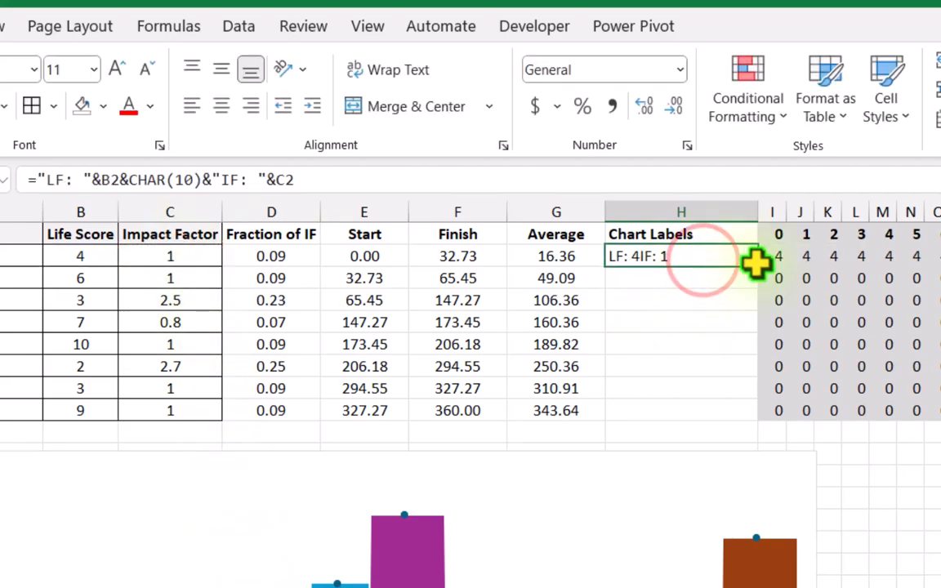
left_click_drag(757, 265, 713, 415)
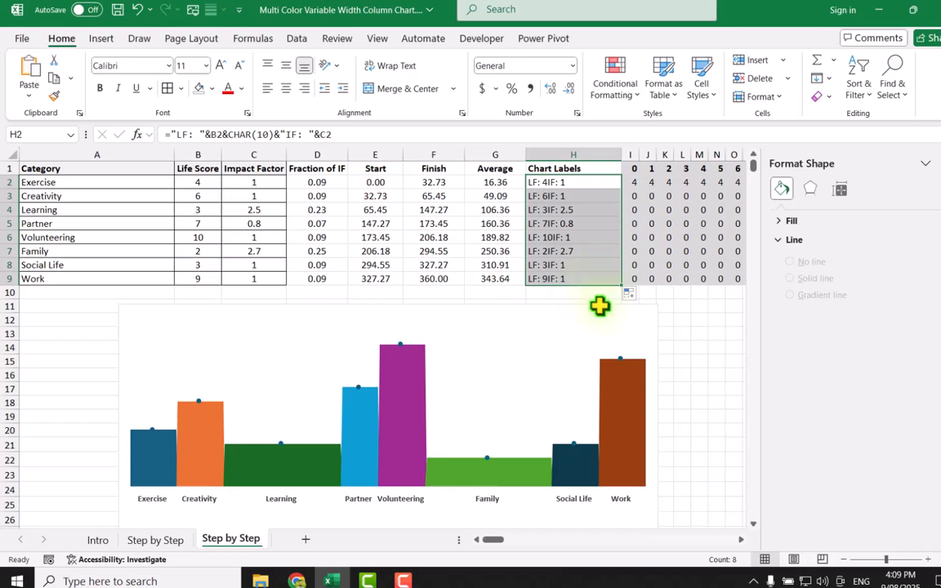
Step: Add data labels to the chart's "Data label" series and open their detailed formatting options
left_click(600, 305)
left_click(671, 38)
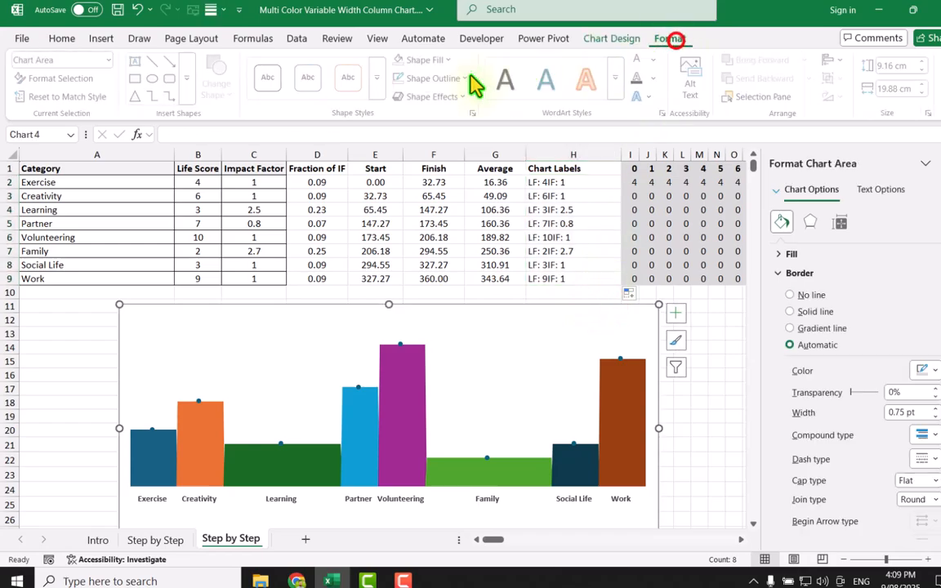
left_click(109, 59)
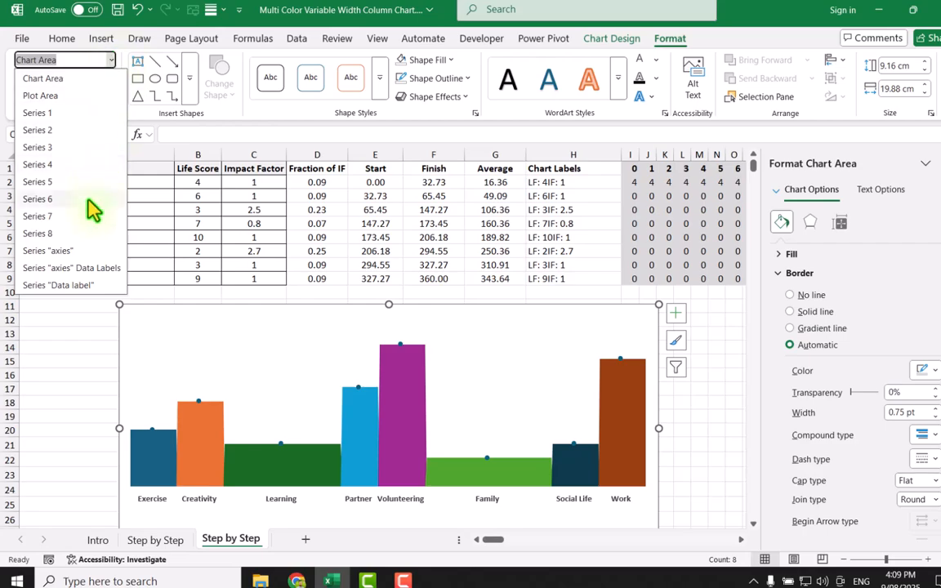
left_click(70, 285)
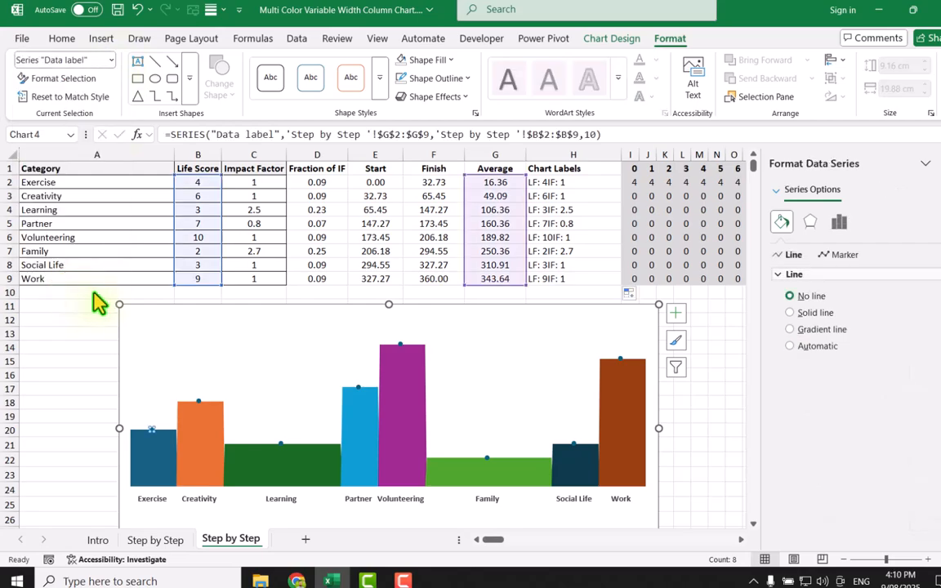
left_click(677, 315)
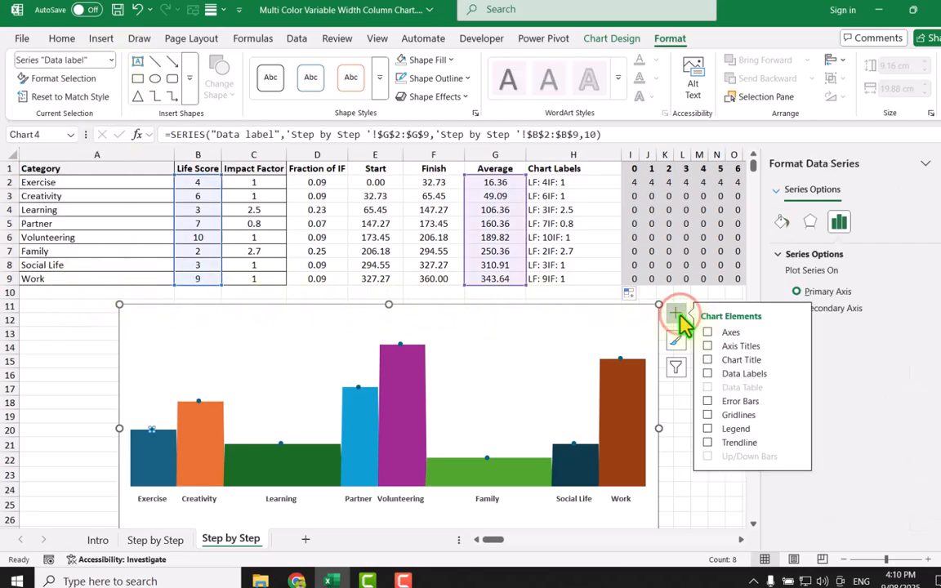
left_click(706, 374)
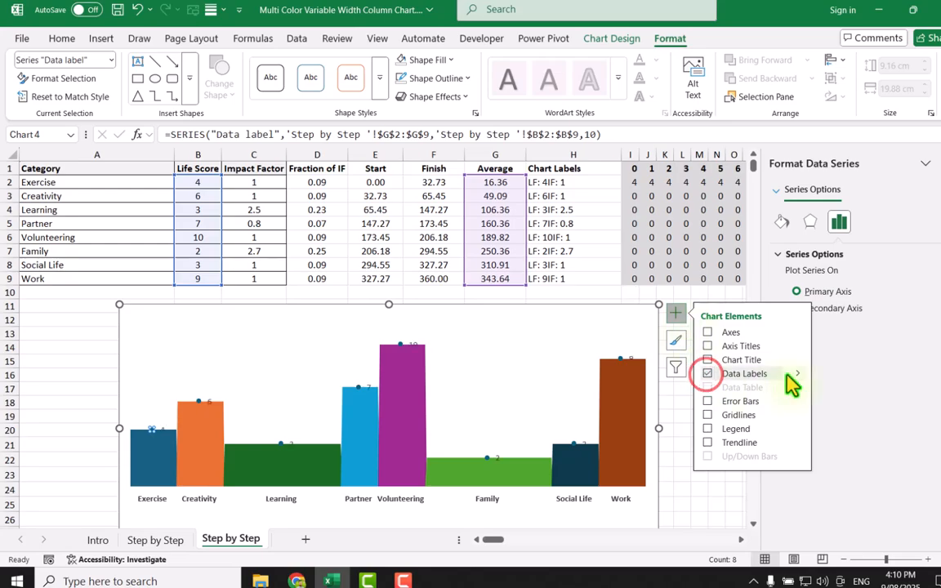
left_click(796, 373)
left_click(833, 483)
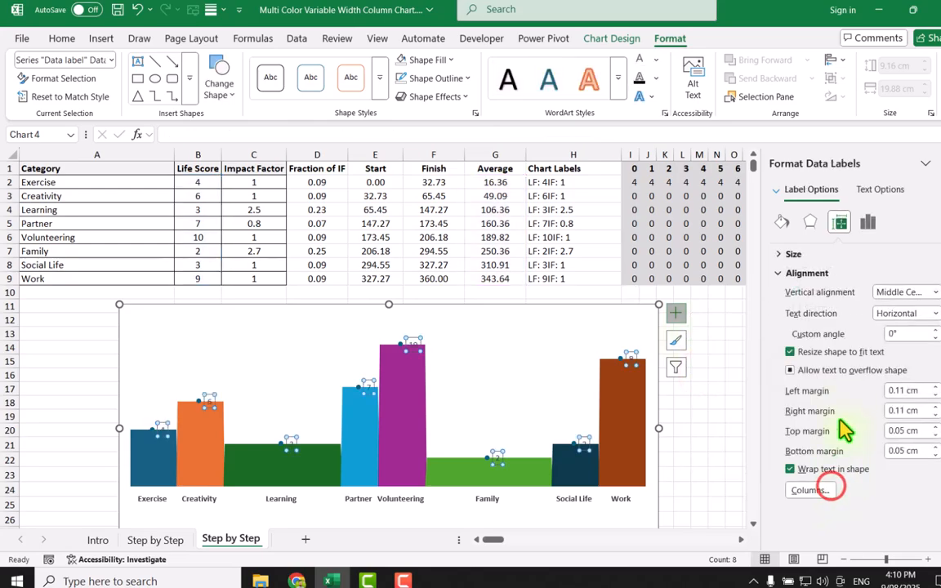
Step: Label the "Data label" points with the text in H2:H9 instead of the Y value, without leader lines and positioned above
left_click(866, 227)
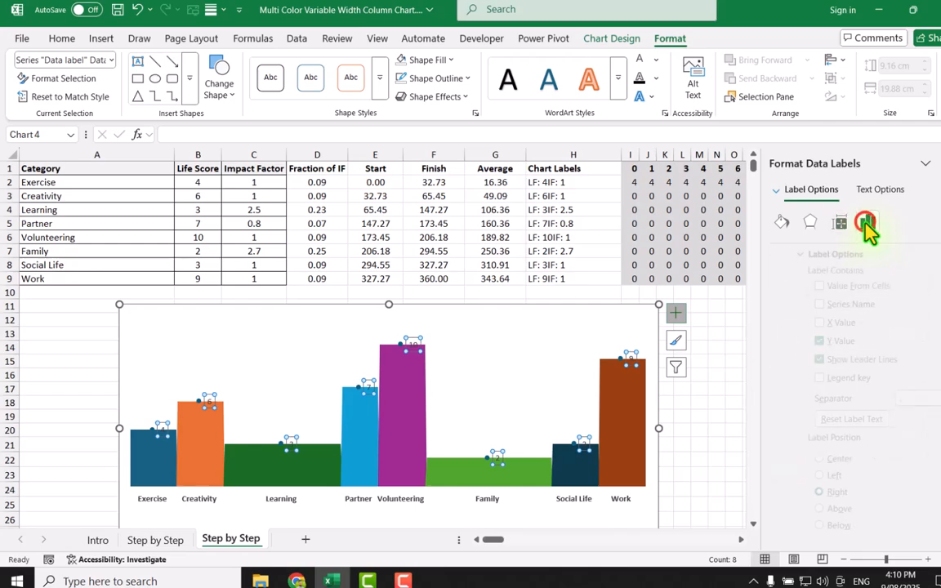
left_click(835, 287)
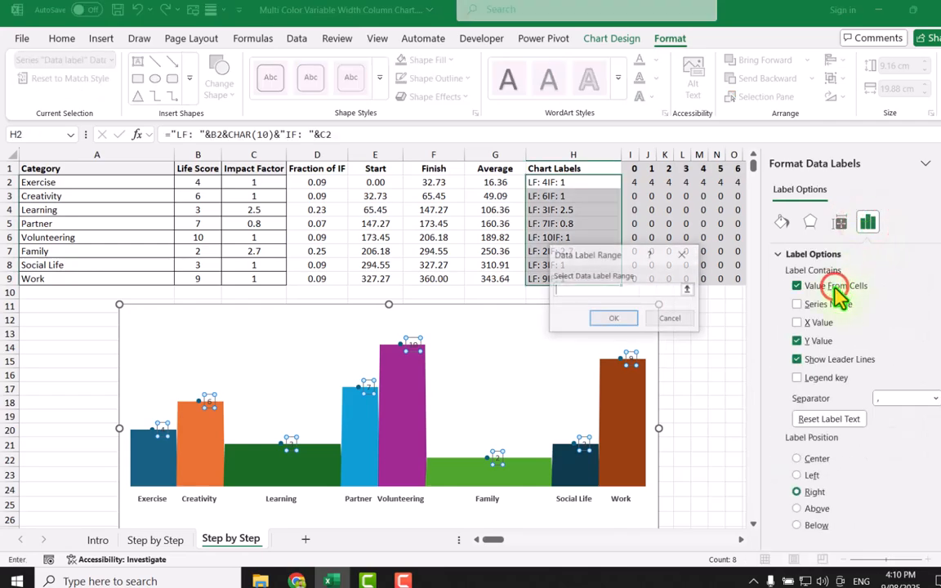
left_click(566, 183)
left_click_drag(567, 182, 559, 277)
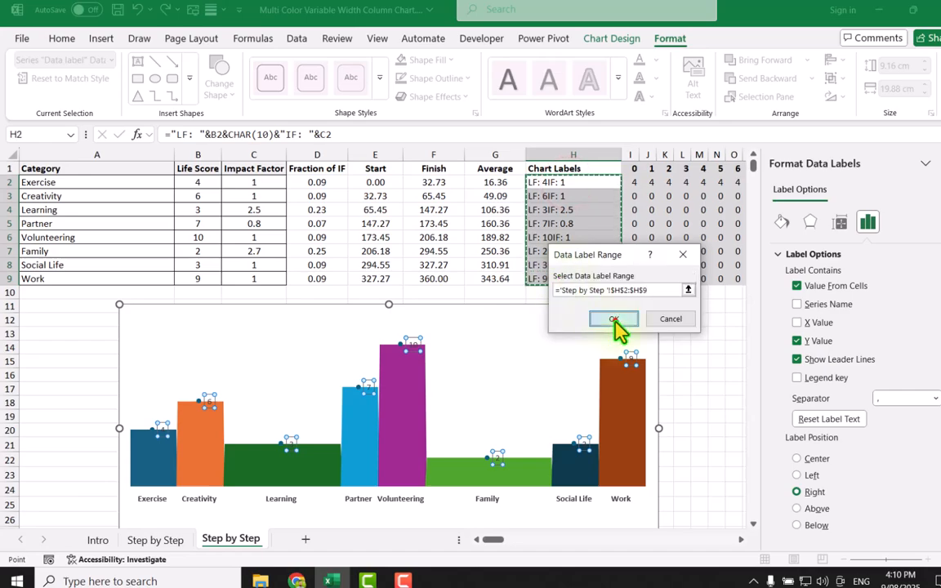
left_click(605, 318)
left_click(797, 352)
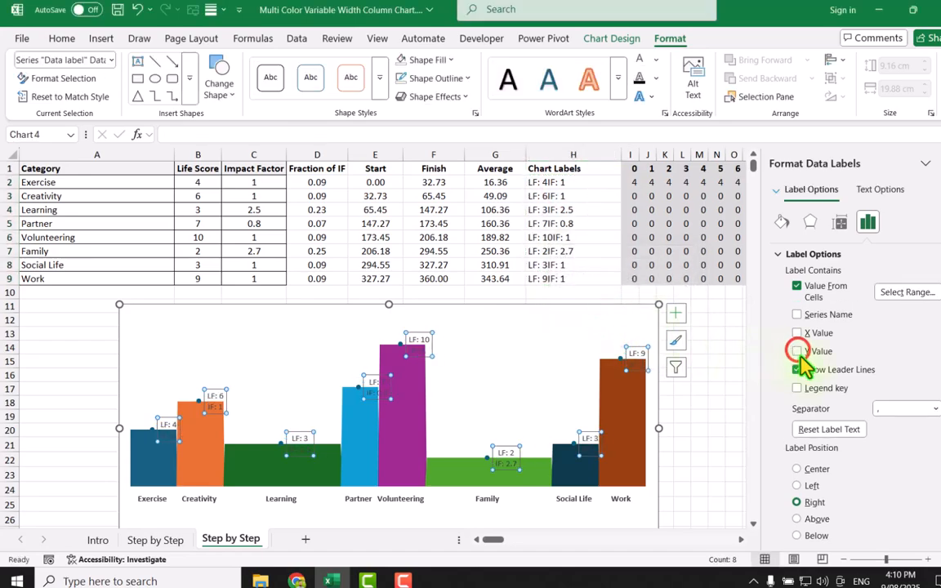
left_click(798, 520)
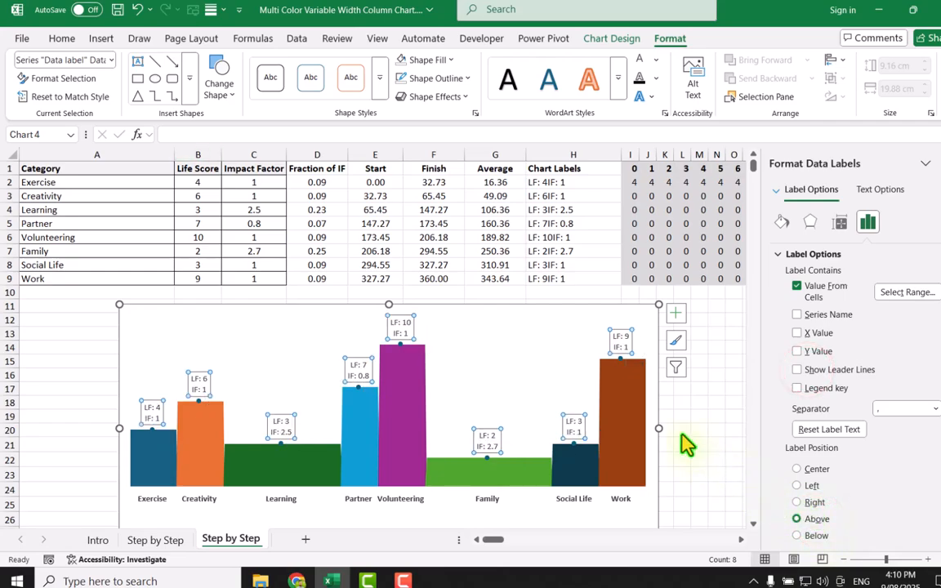
Step: Hide the "Data label" series' markers and make its data labels bold at font size 10
left_click(111, 60)
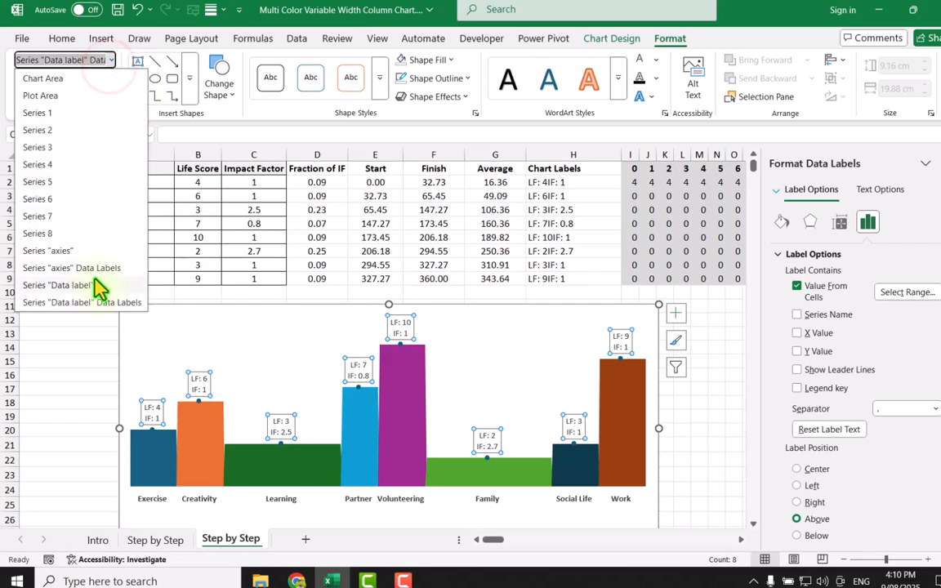
left_click(90, 257)
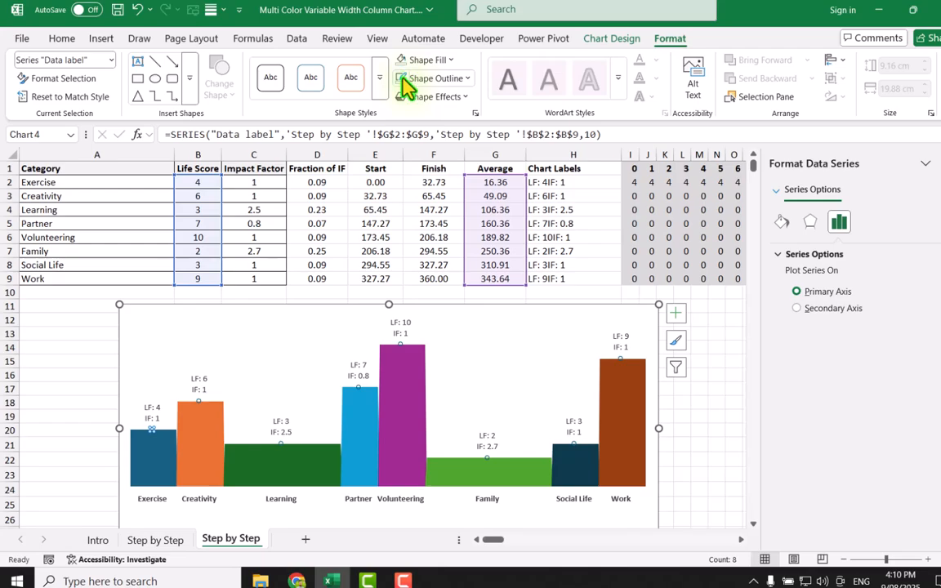
left_click(407, 321)
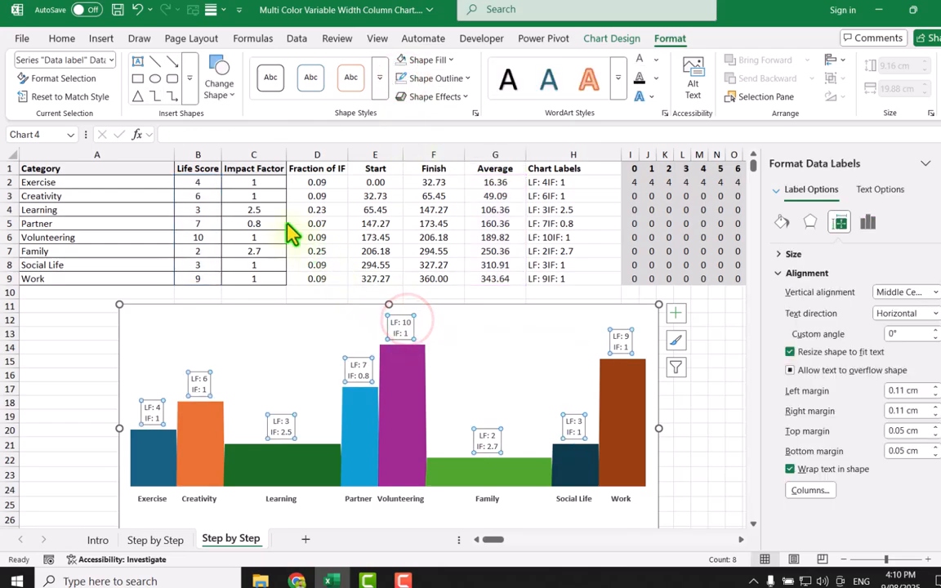
left_click(66, 42)
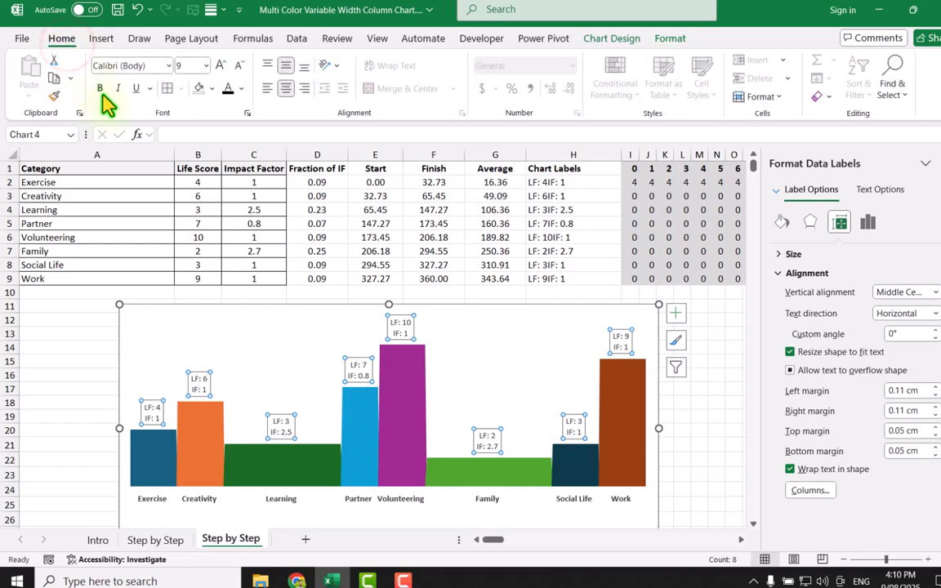
left_click(100, 88)
left_click(220, 65)
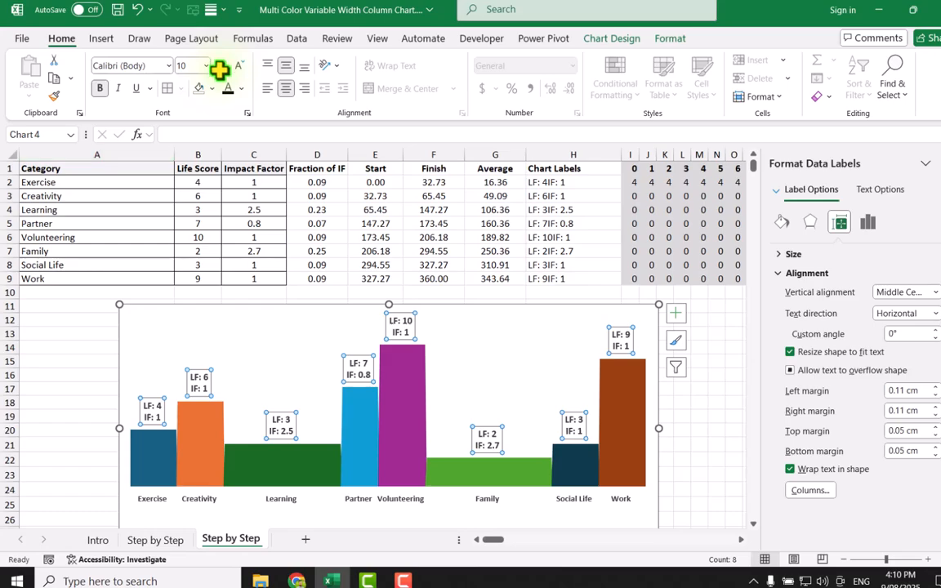
Step: Change the Life Score of Creativity in B3 to 9 to test the chart's update
left_click(199, 196)
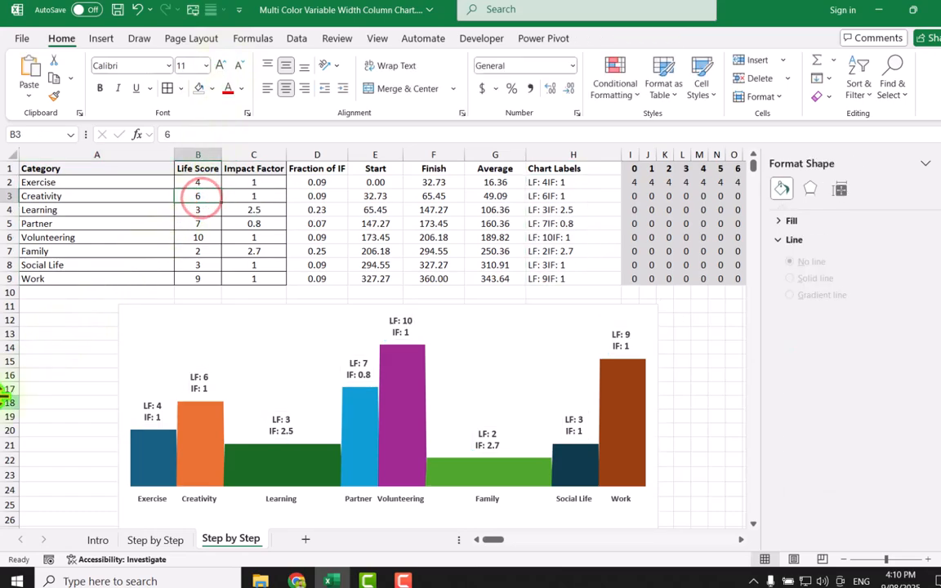
type("9")
key("Return")
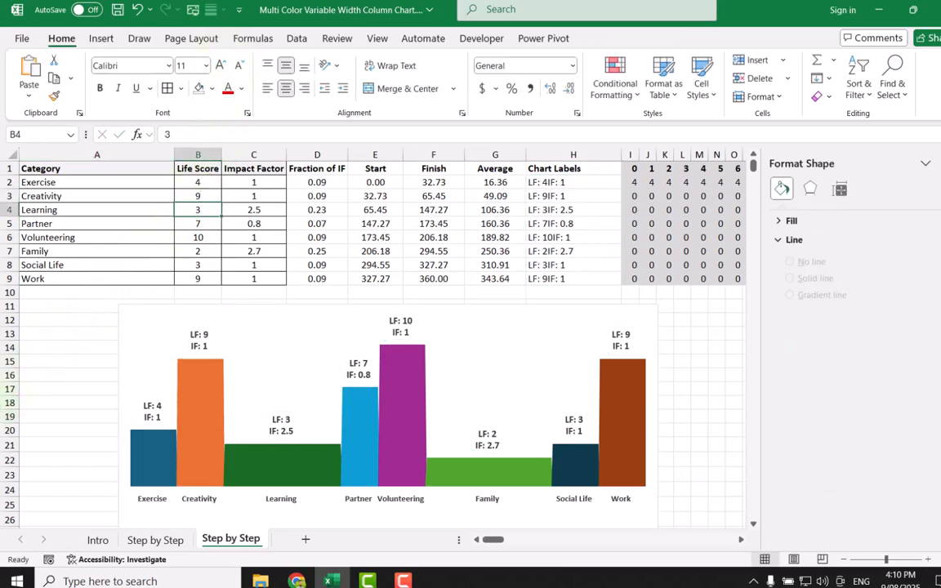